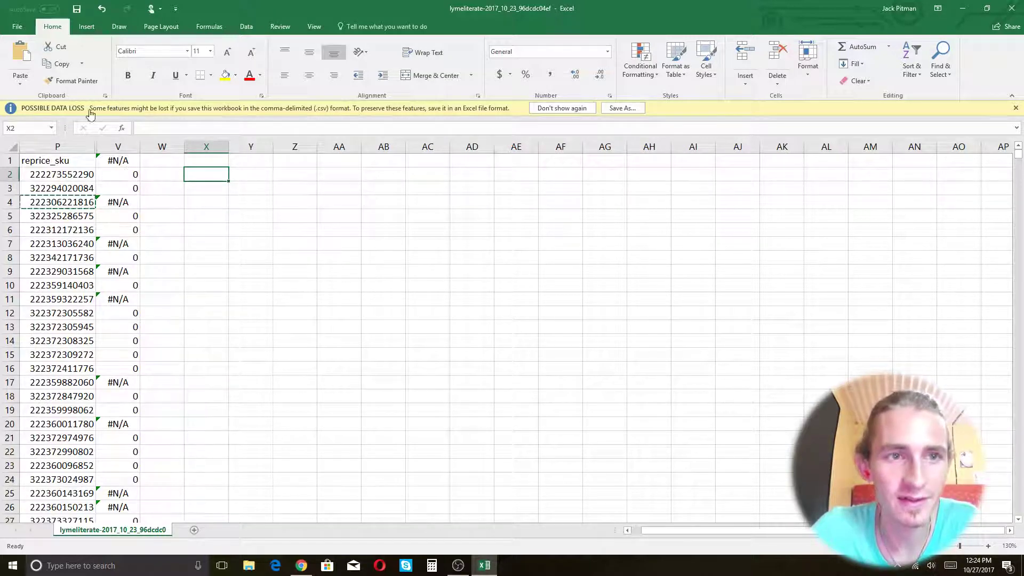
Step: Export the workbook as a comma-delimited CSV named Copy of SKUgrid Database in the Compare CSV folder
click(20, 27)
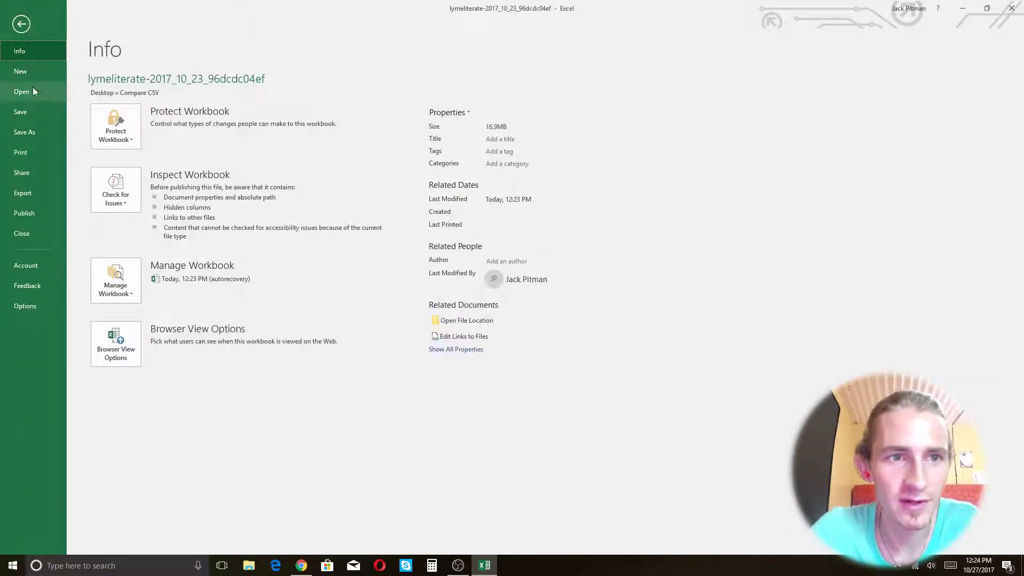
click(28, 134)
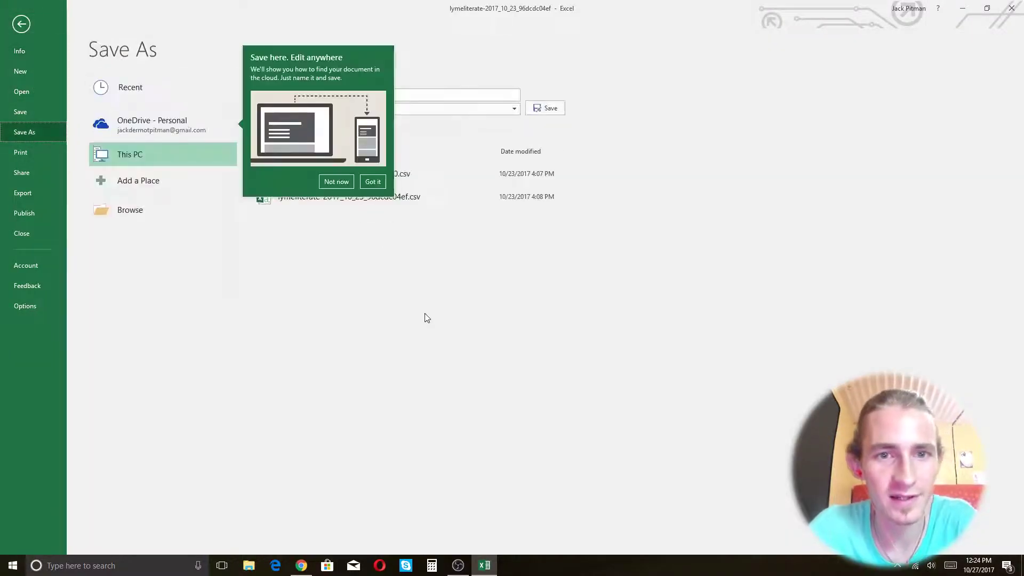
click(336, 184)
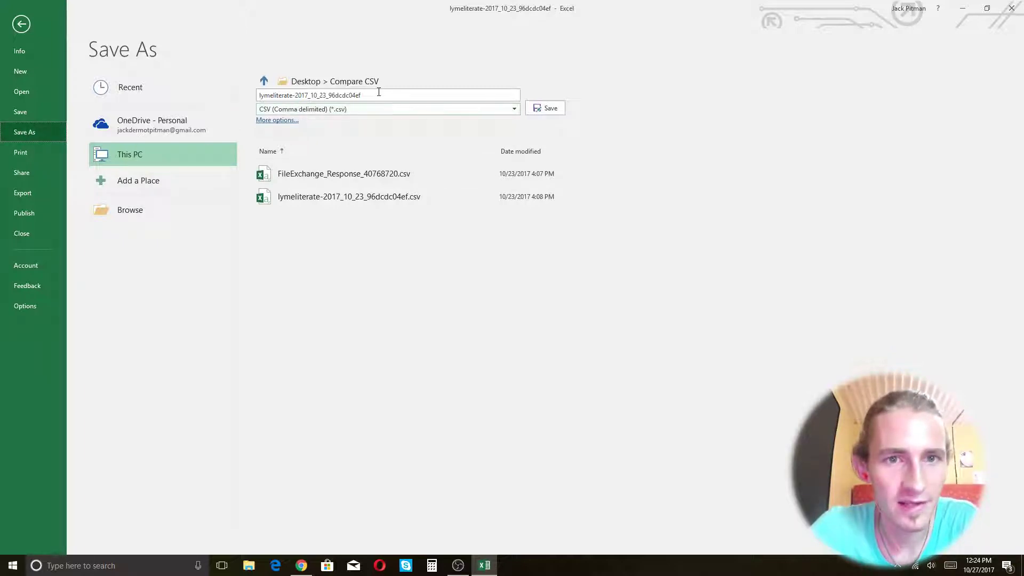
click(363, 109)
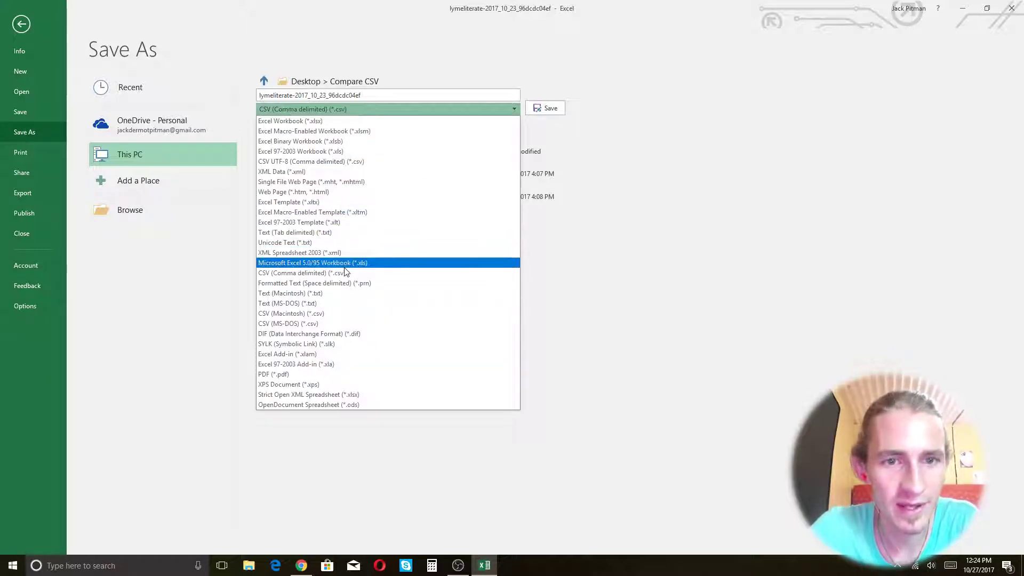
click(35, 136)
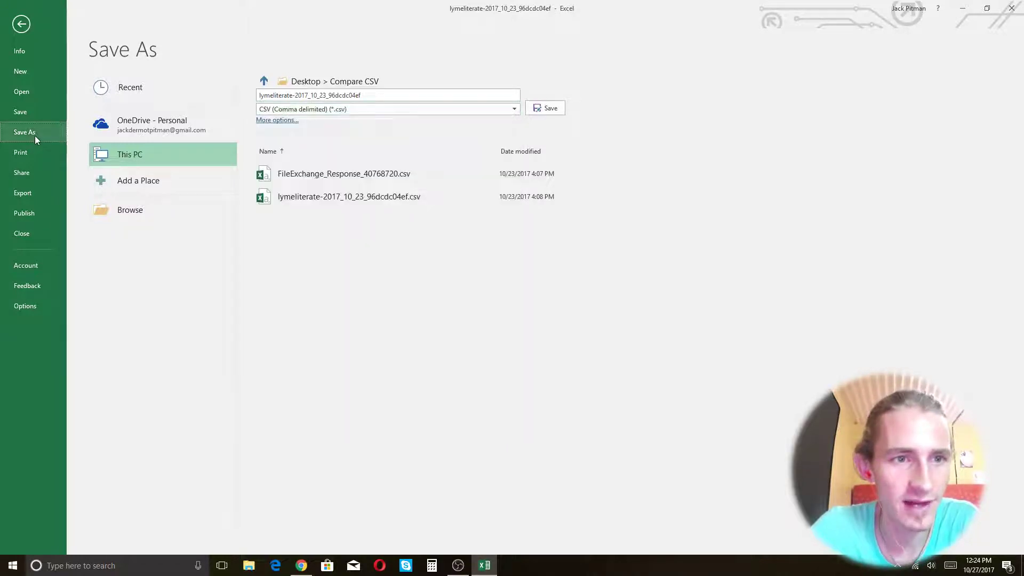
click(32, 191)
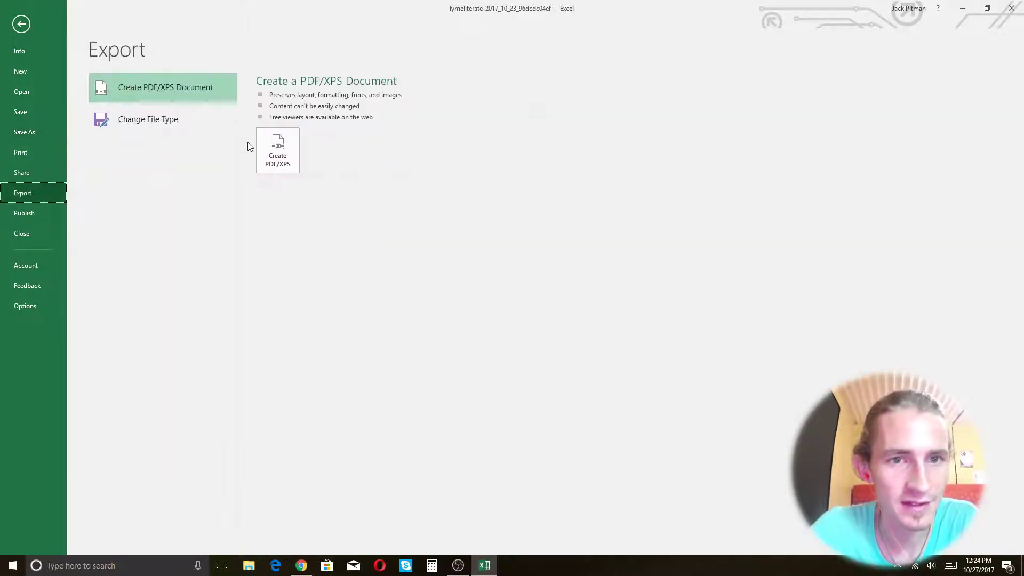
click(140, 124)
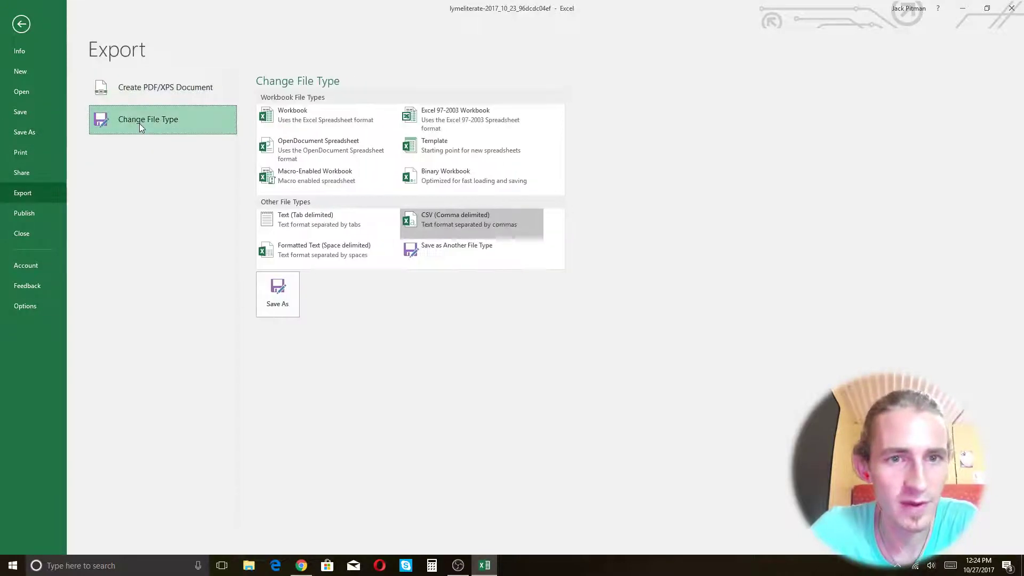
click(439, 221)
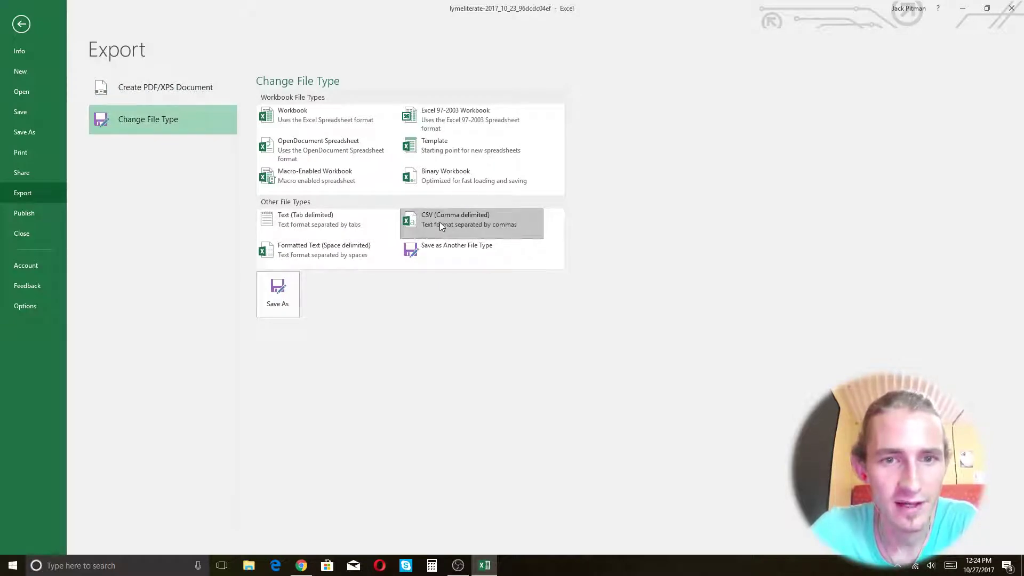
click(278, 295)
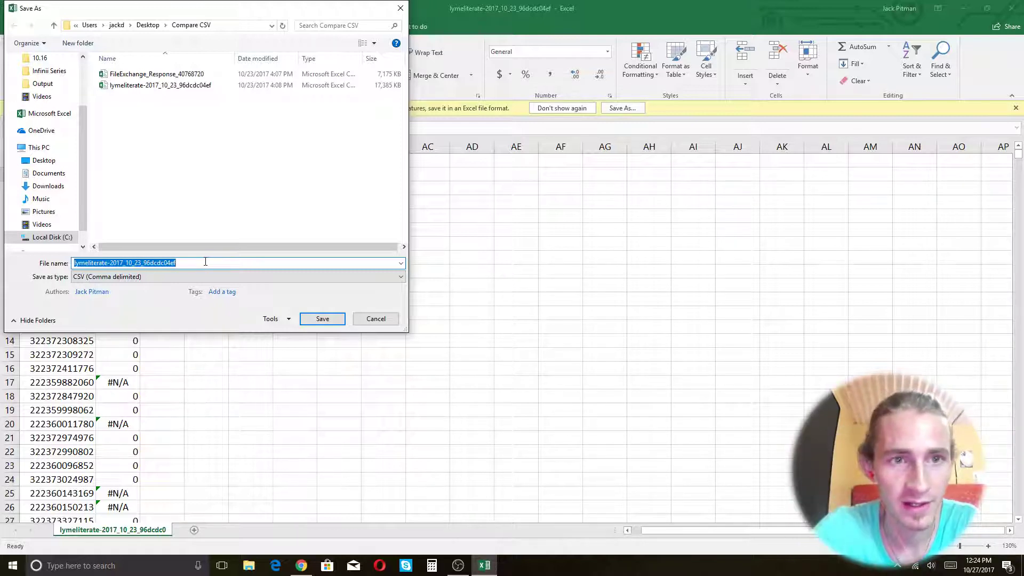
text(Copy of SKUgrid Database)
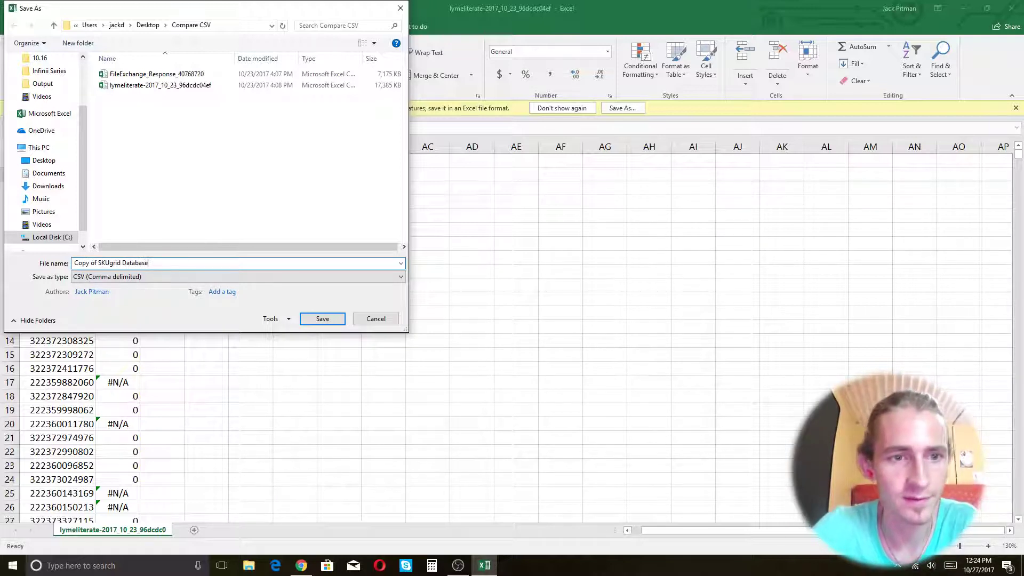
click(322, 318)
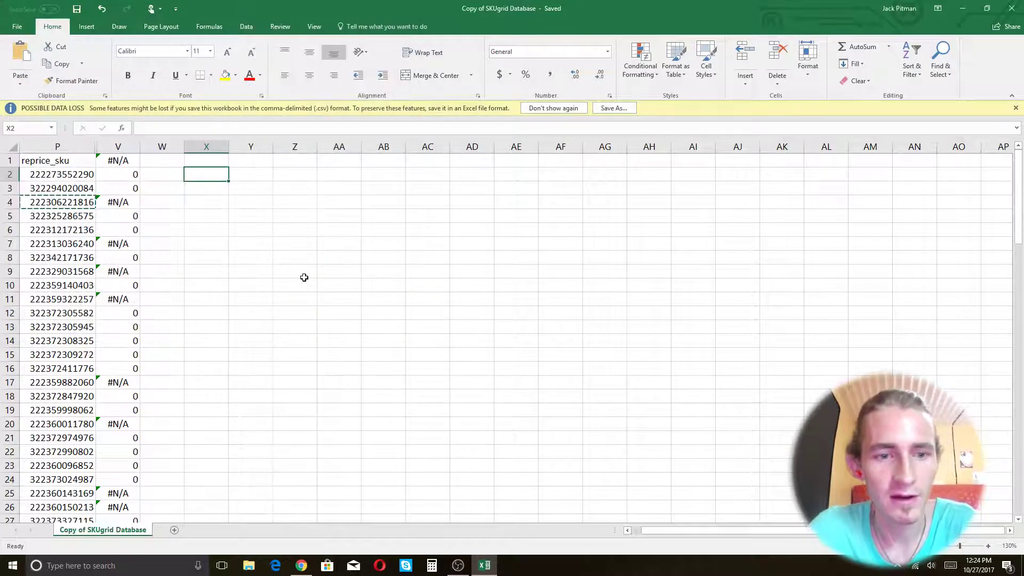
Step: Examine the lookup results in column V against the reprice_sku values through row 100, including the formulas in V3 and V4
click(264, 241)
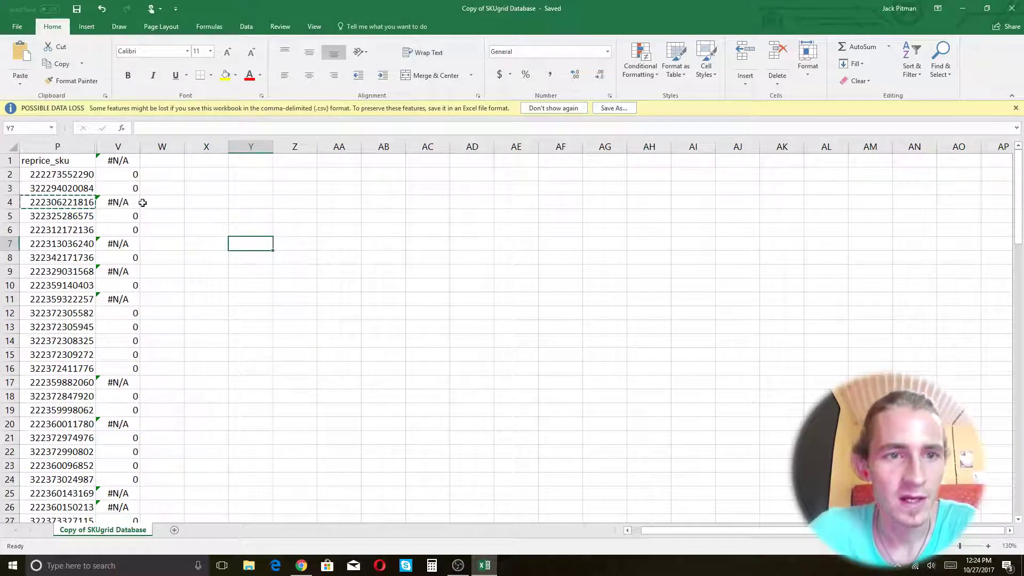
scroll(315, 297, down, 18)
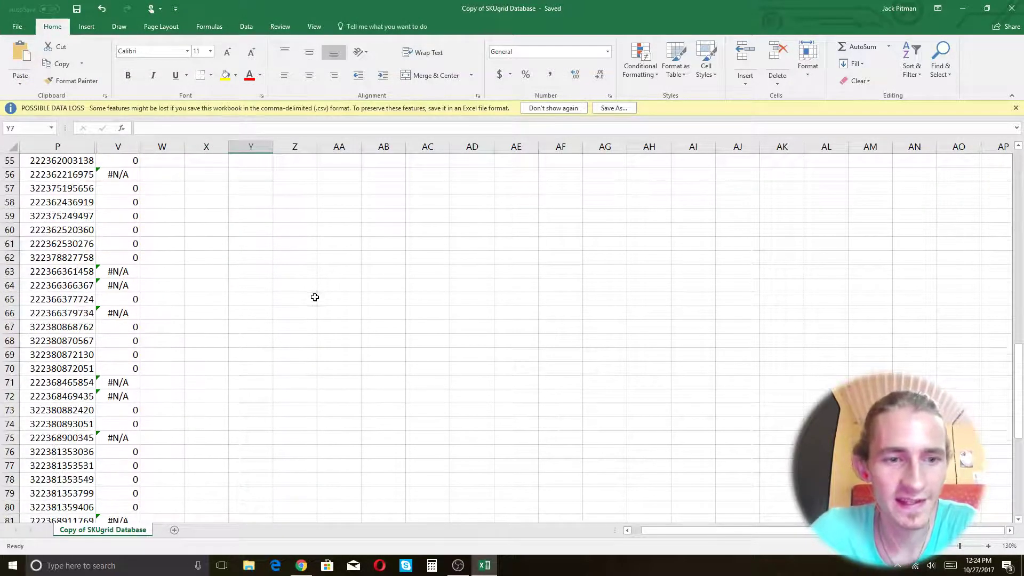
scroll(315, 297, down, 12)
click(5, 286)
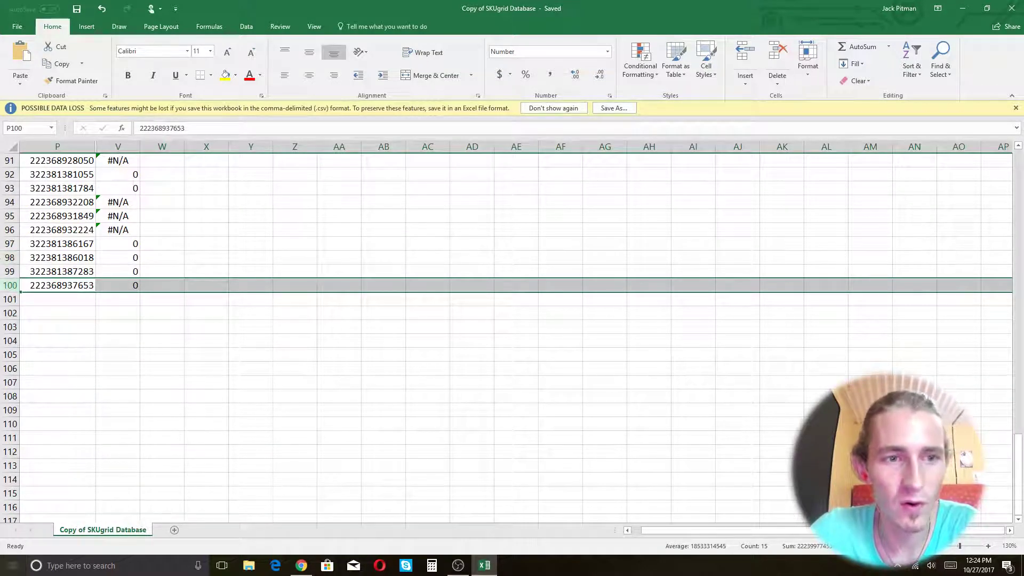
scroll(144, 393, up, 7)
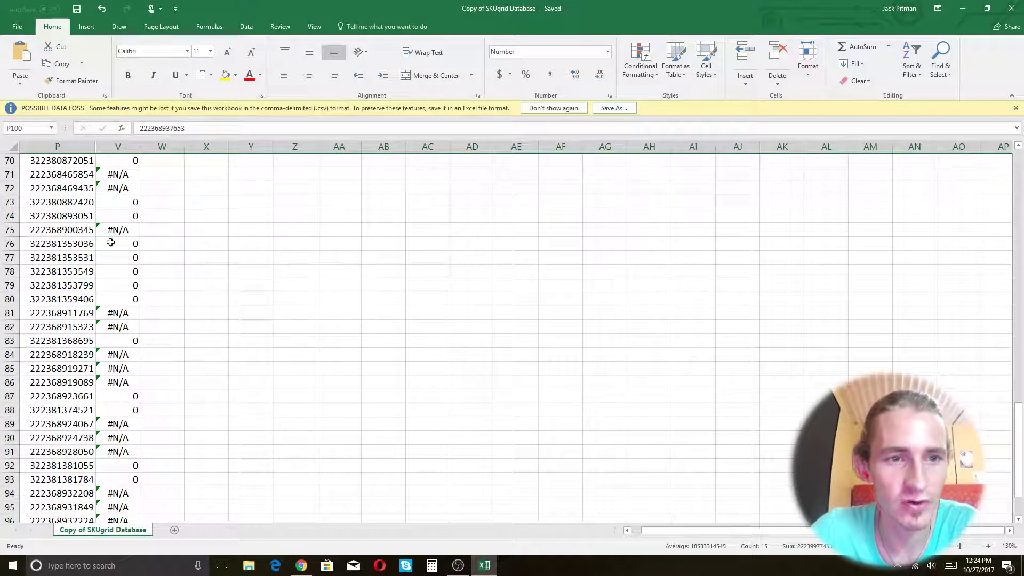
scroll(178, 269, up, 19)
scroll(162, 269, up, 4)
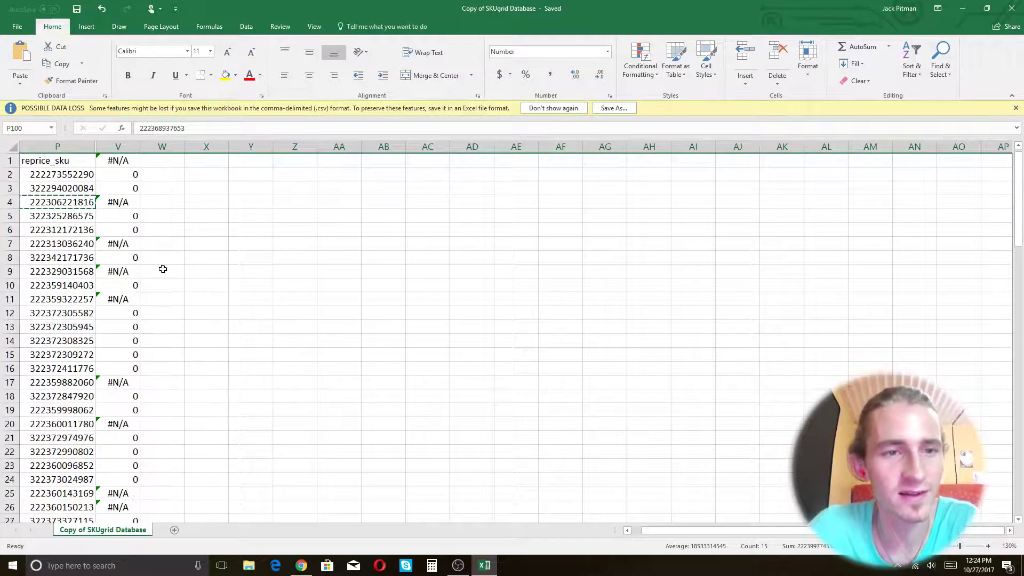
click(66, 190)
click(123, 191)
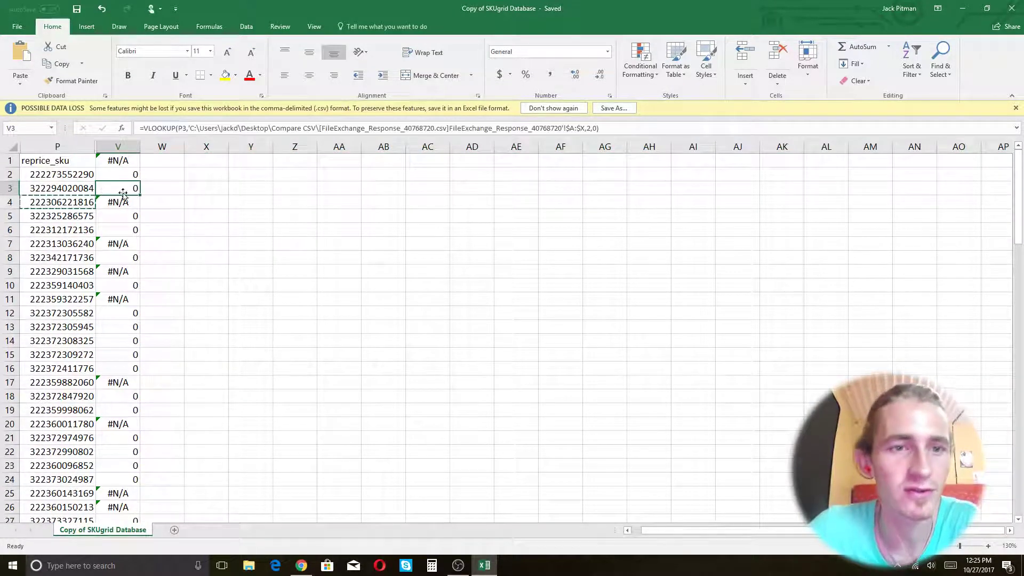
click(192, 204)
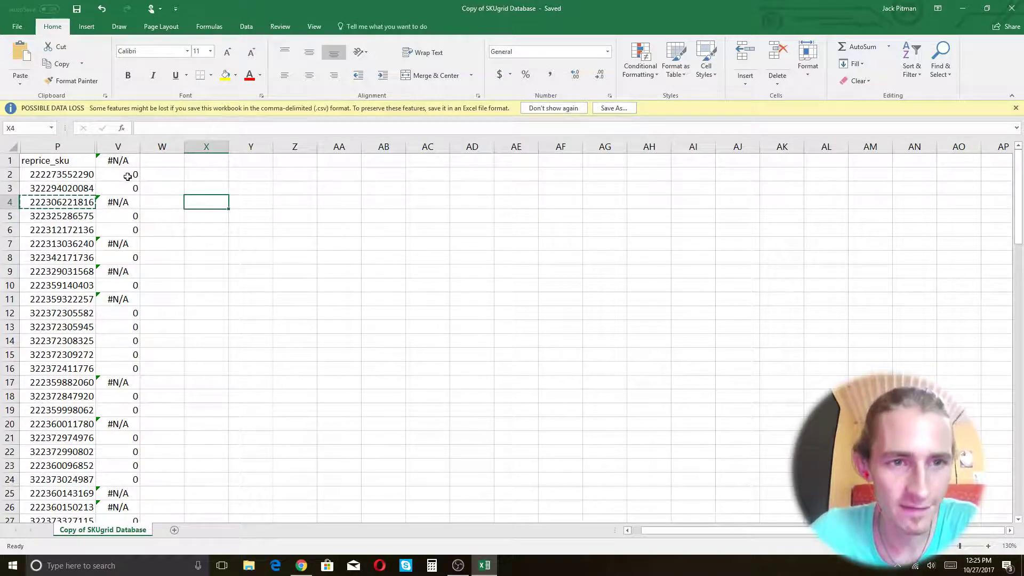
click(121, 198)
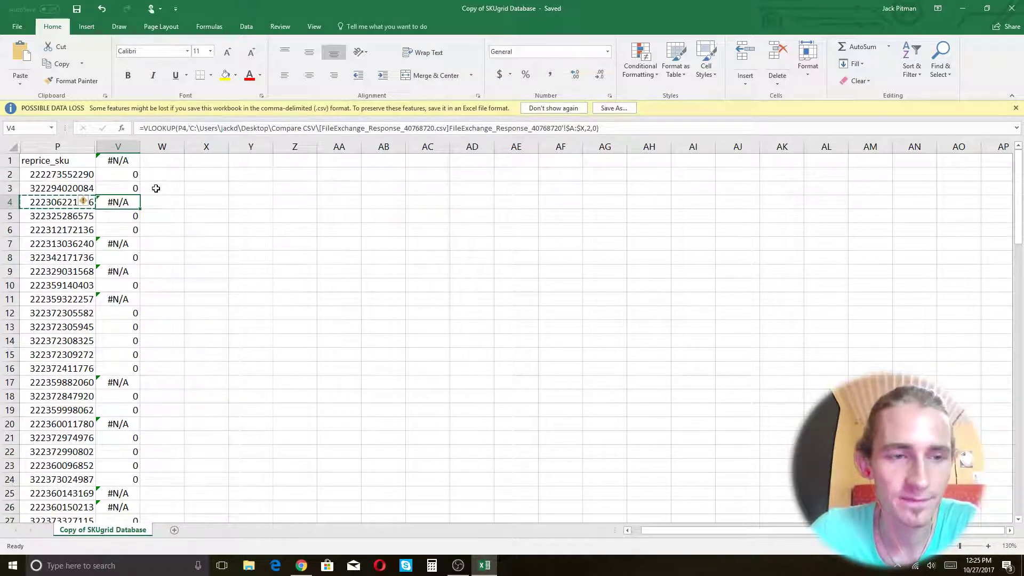
Step: Sort the whole sheet by the values of the #N/A column (column V), smallest to largest, keeping the header row
click(12, 148)
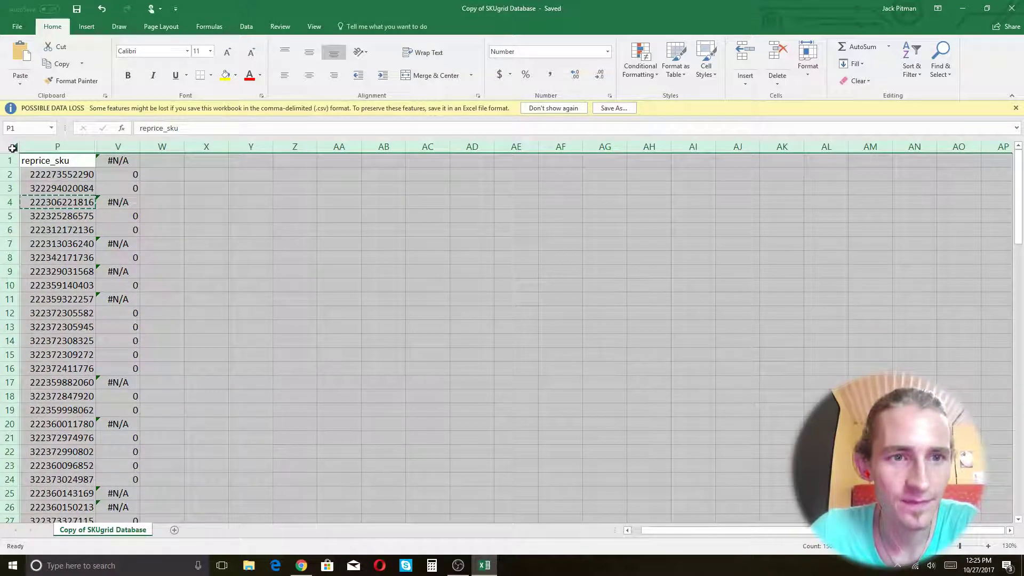
click(130, 164)
click(122, 147)
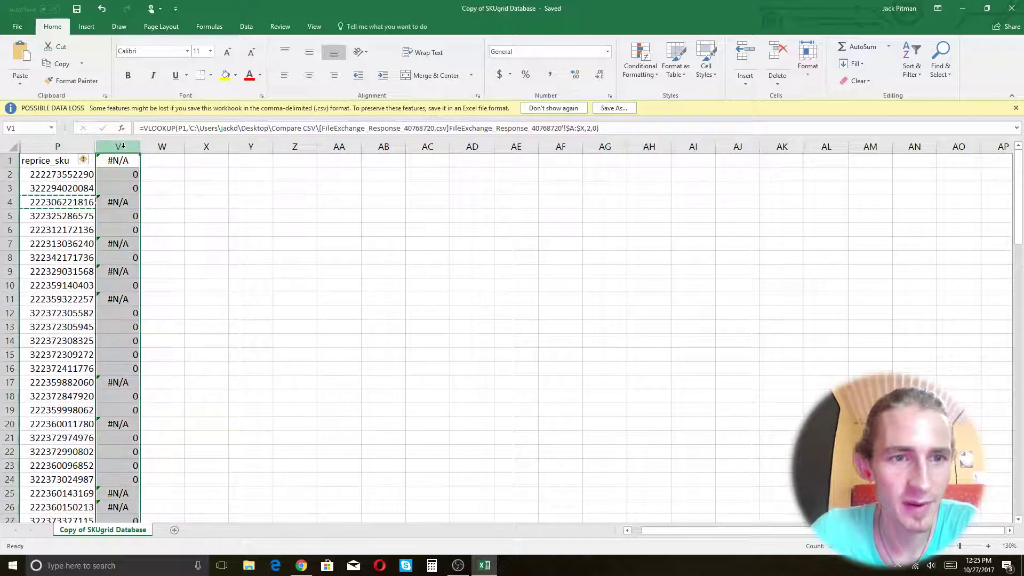
click(12, 148)
right_click(121, 147)
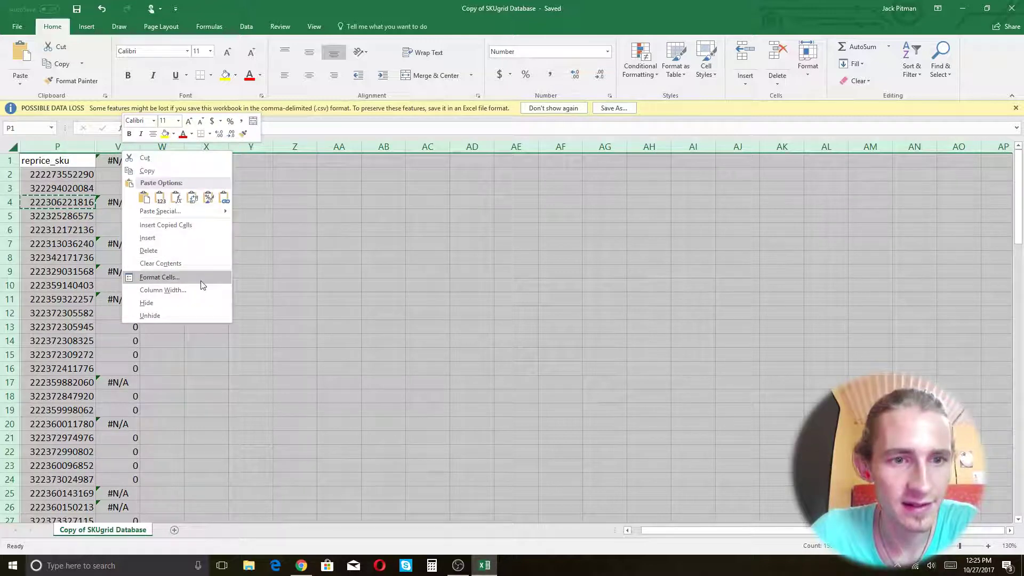
click(246, 26)
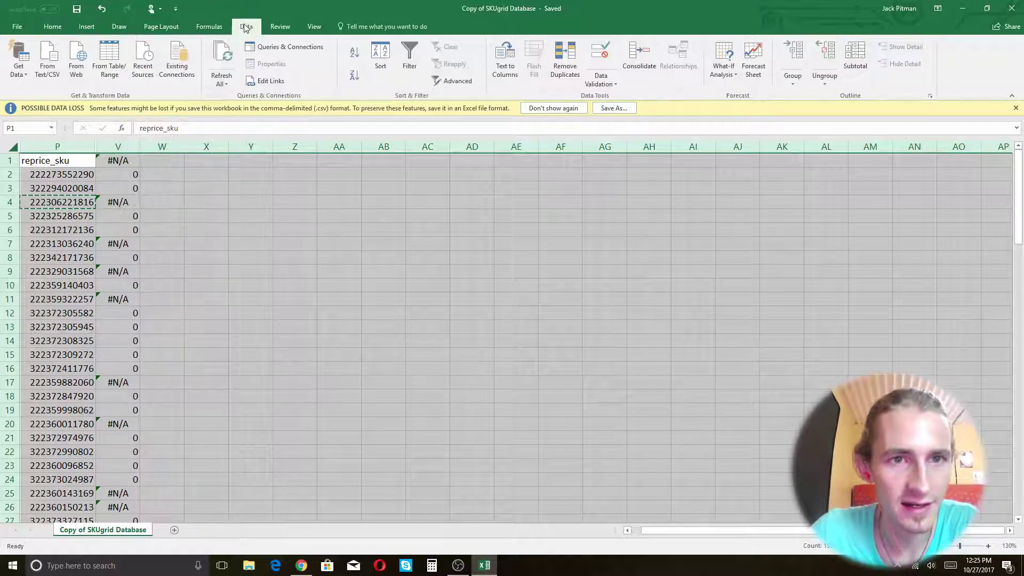
click(384, 70)
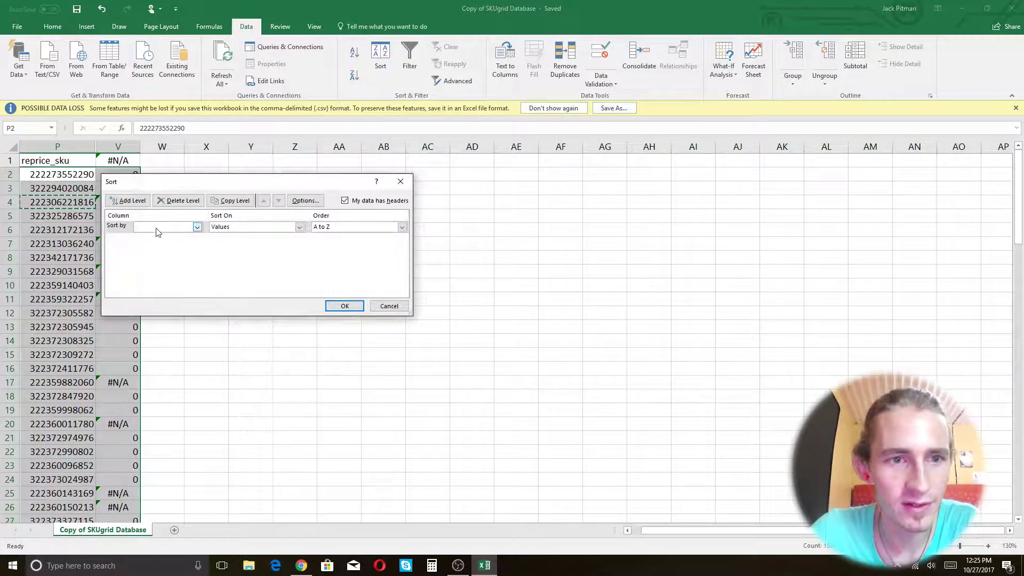
click(196, 228)
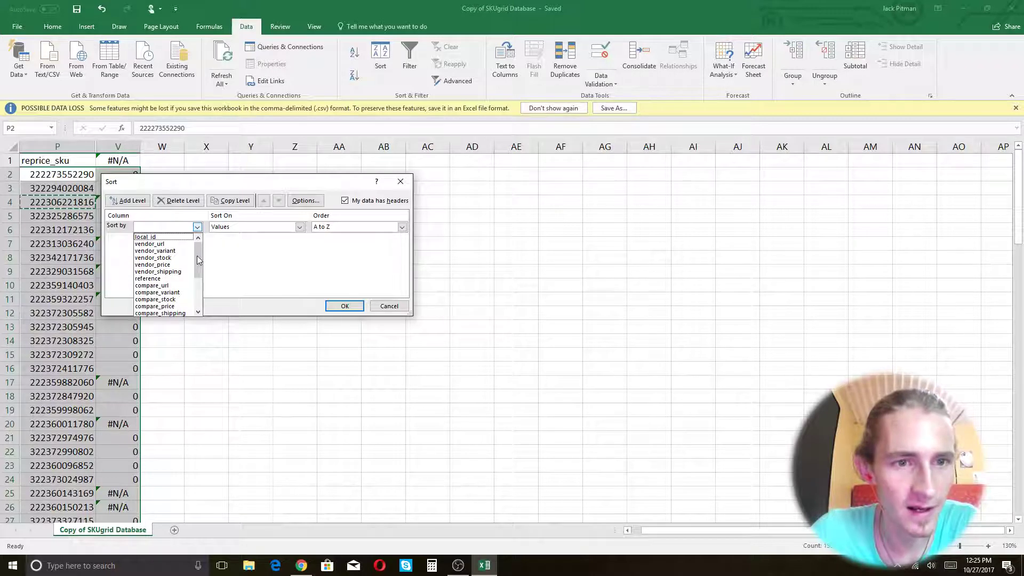
drag(197, 260, 198, 292)
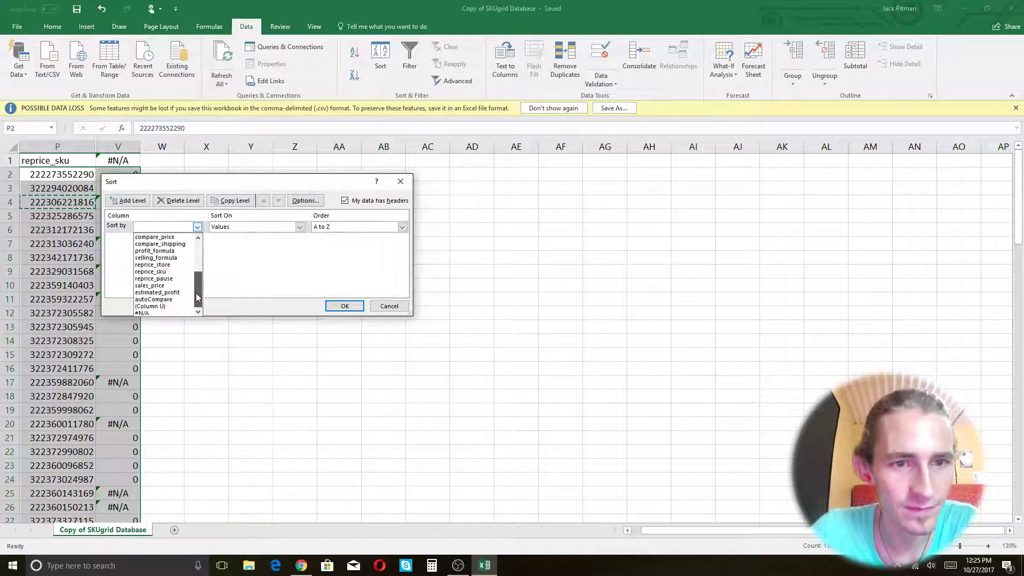
click(149, 313)
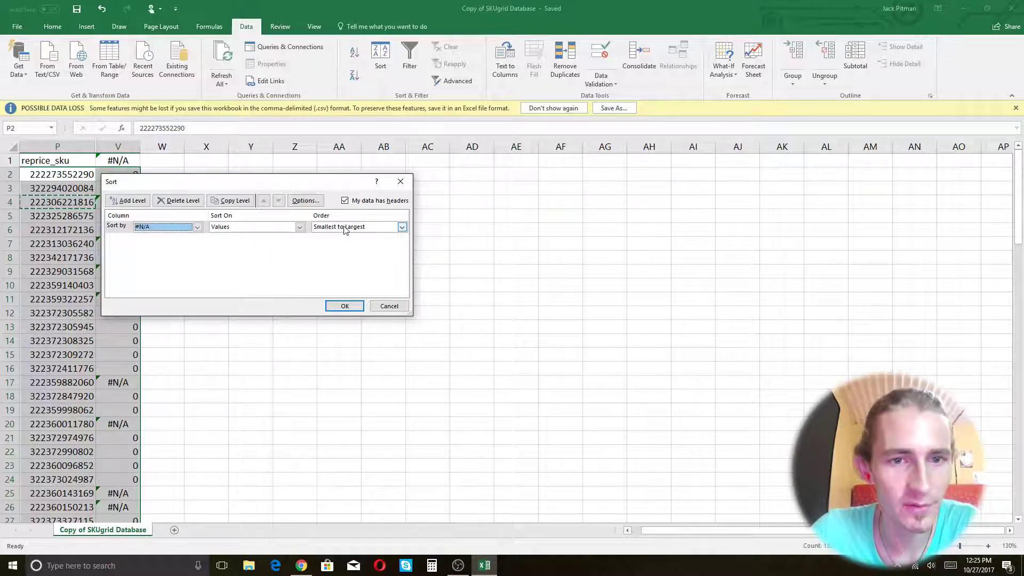
click(345, 306)
key(ctrl+a)
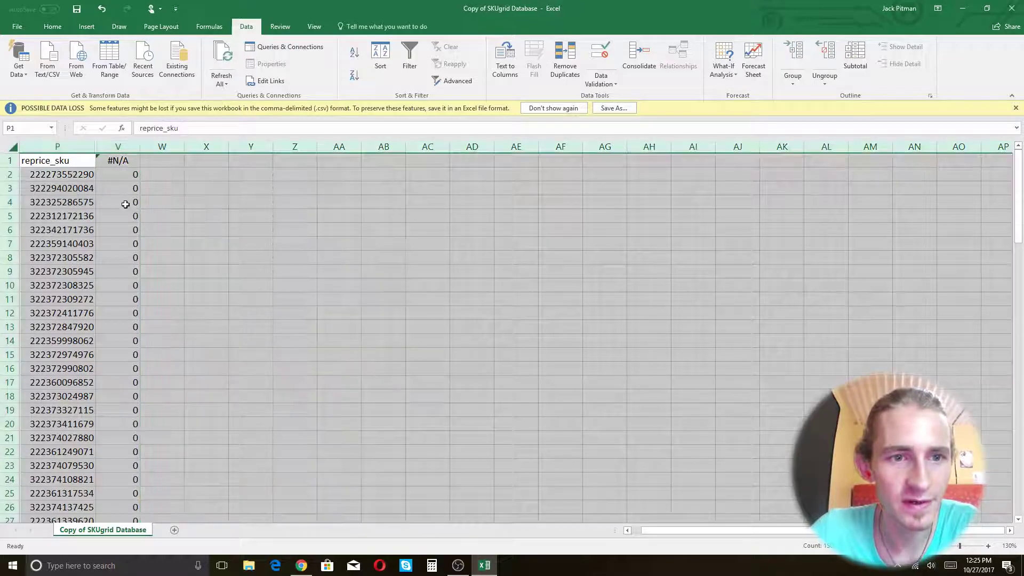
Step: Delete rows 70 to 100, which hold the #N/A lookup results in column V
click(128, 175)
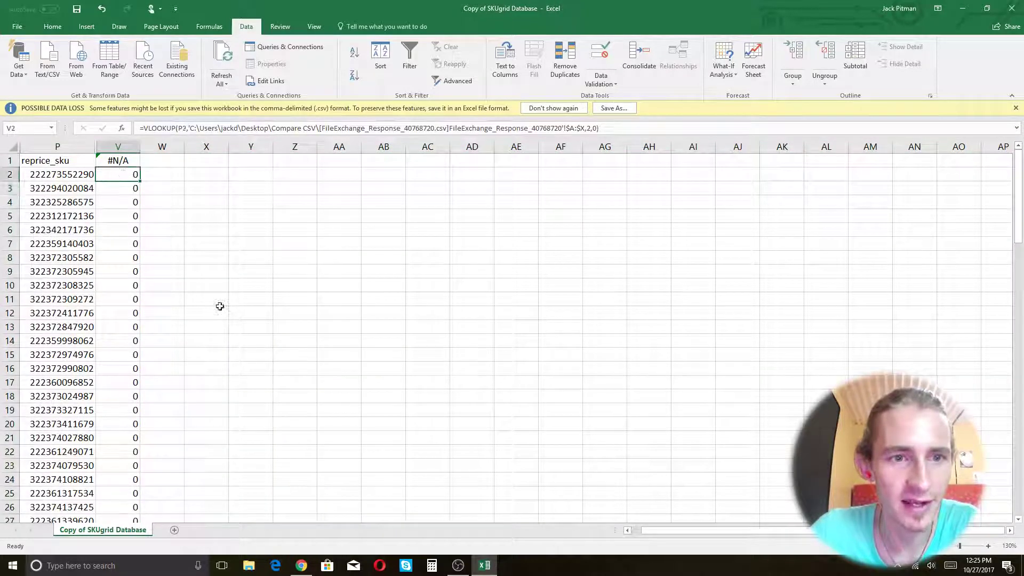
scroll(198, 303, down, 20)
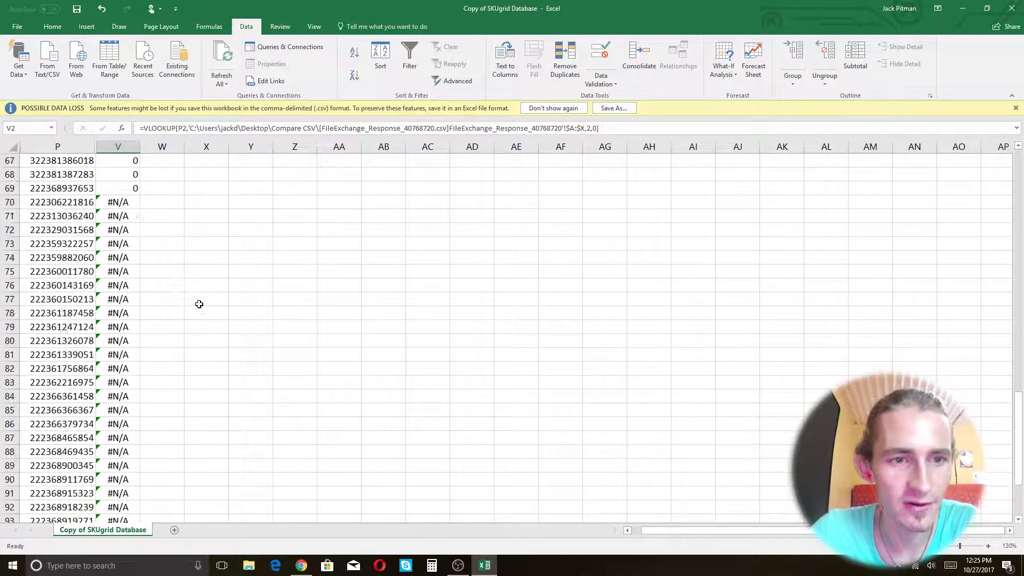
scroll(160, 267, up, 1)
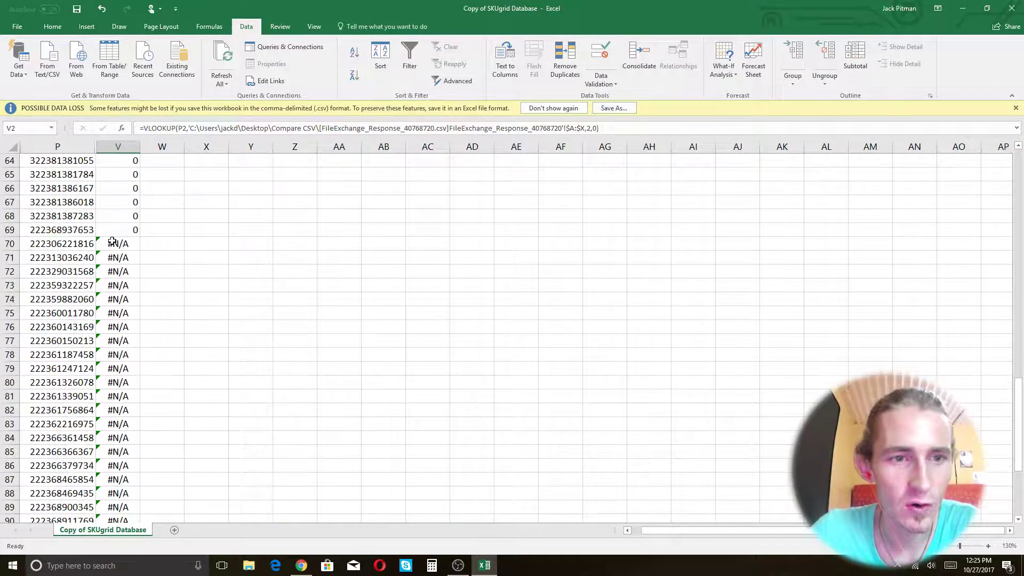
click(9, 244)
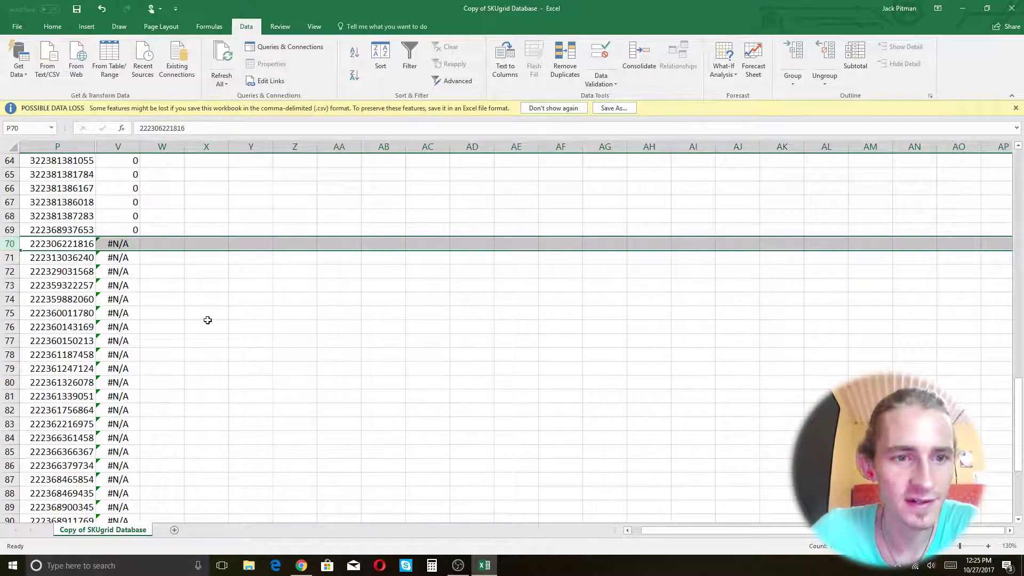
scroll(208, 320, down, 8)
shift+click(7, 327)
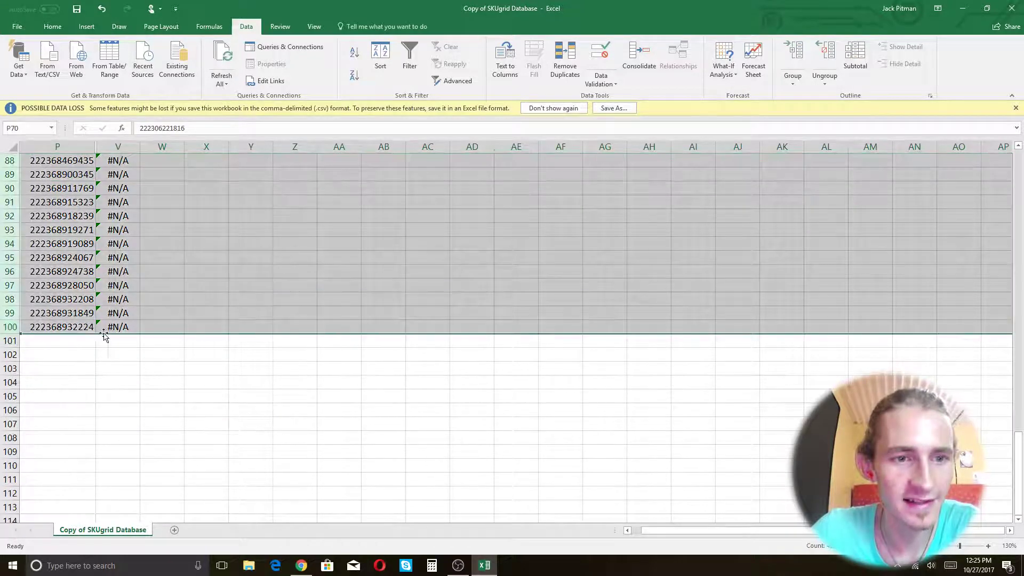
scroll(11, 320, up, 3)
right_click(8, 302)
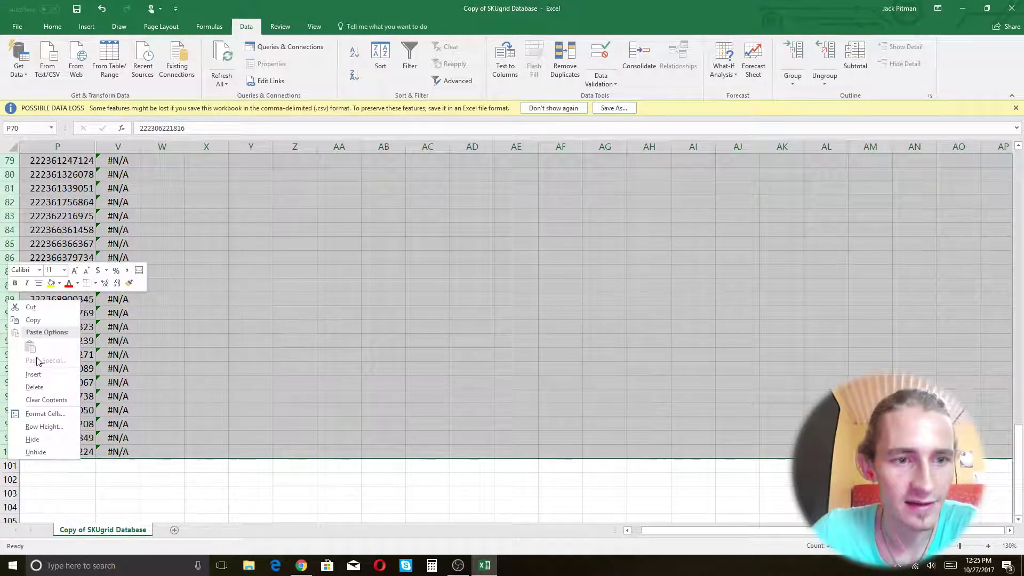
click(34, 388)
click(175, 319)
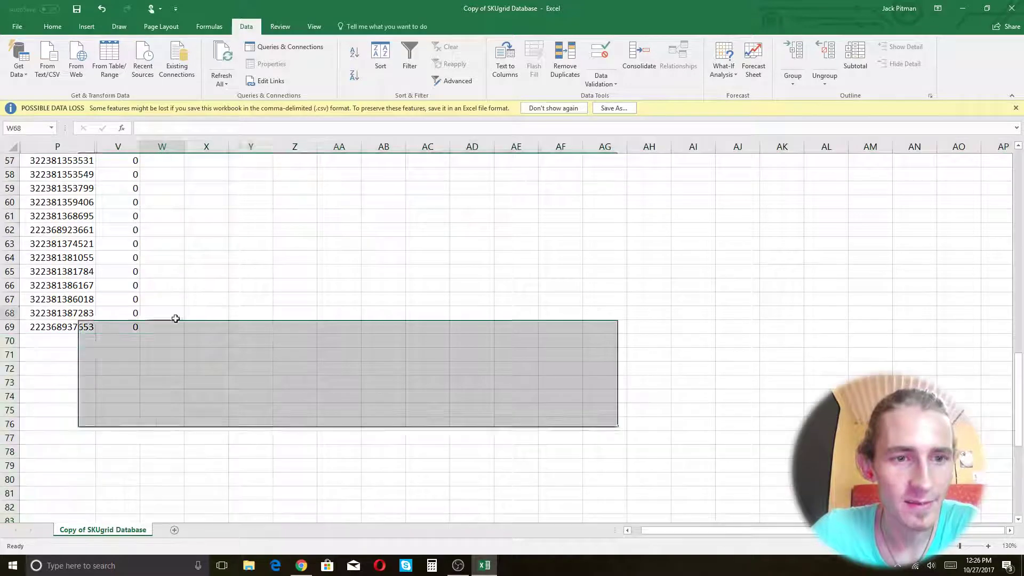
Step: Delete column V, which holds the VLOOKUP results beside the reprice_sku values
click(10, 341)
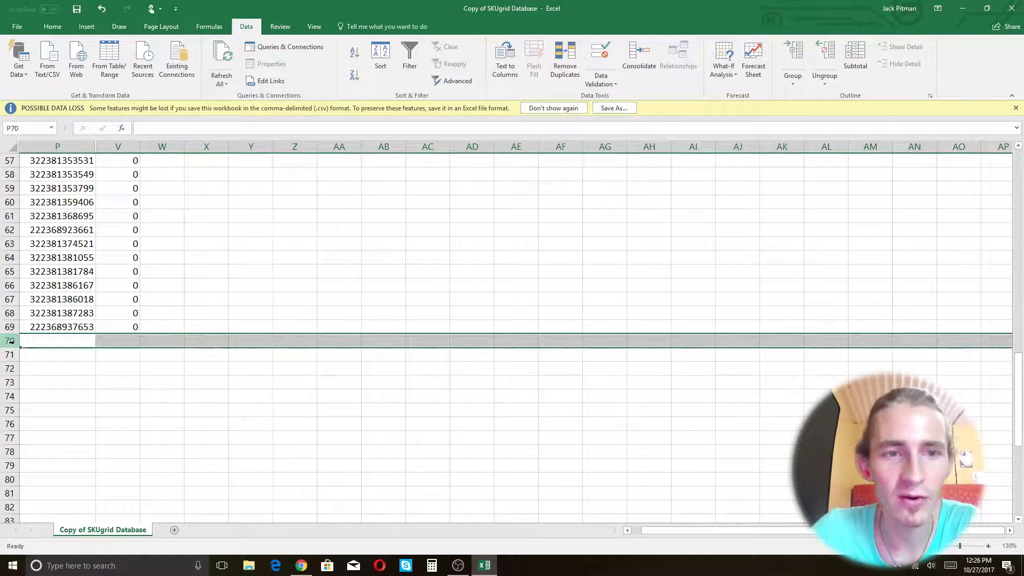
scroll(87, 281, up, 19)
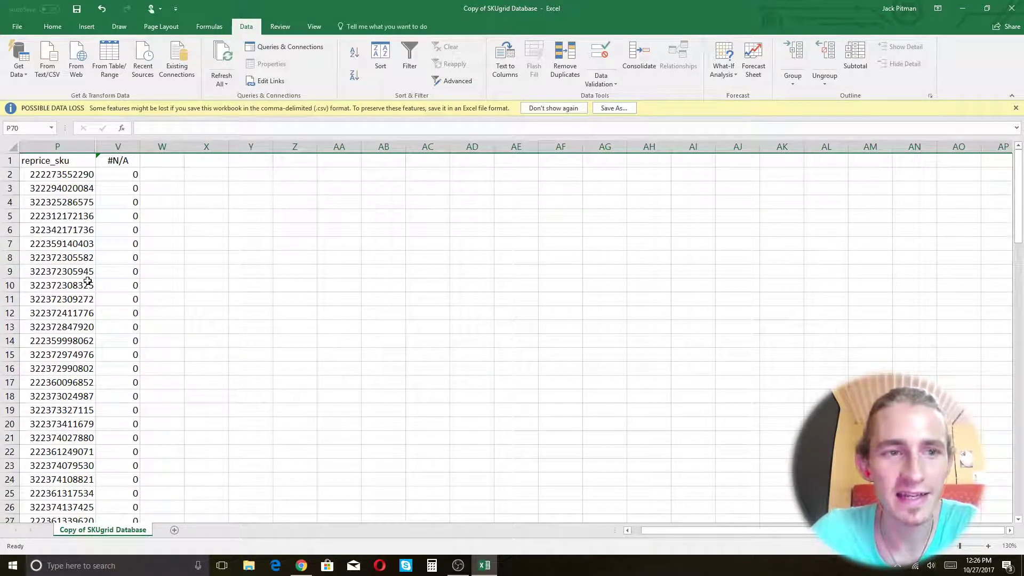
click(278, 244)
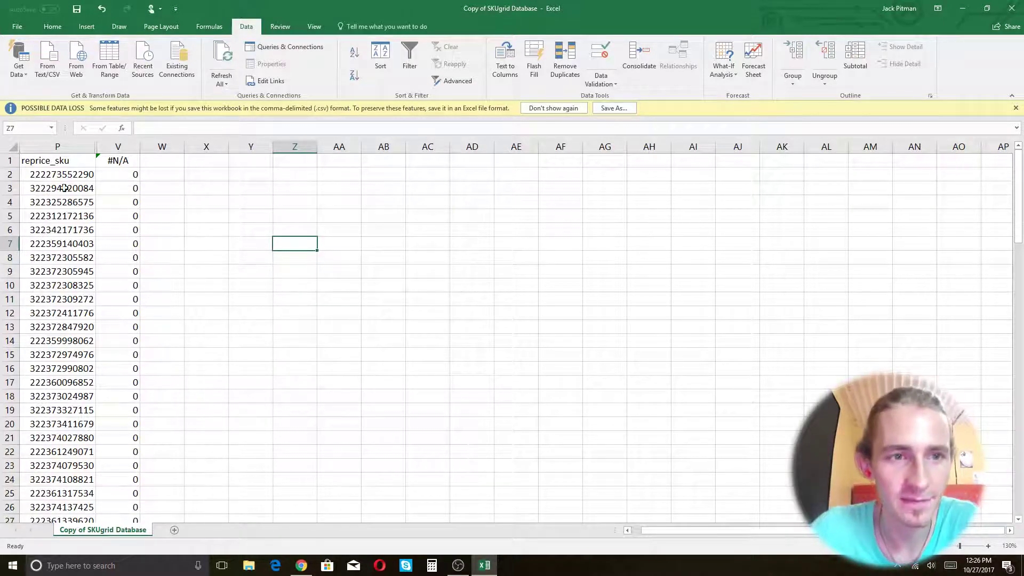
click(118, 146)
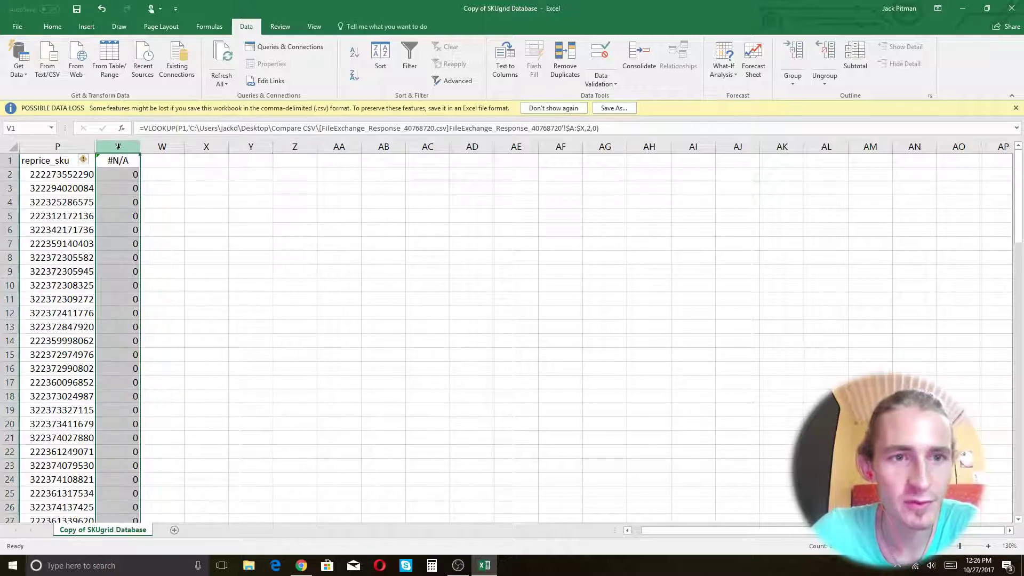
right_click(119, 148)
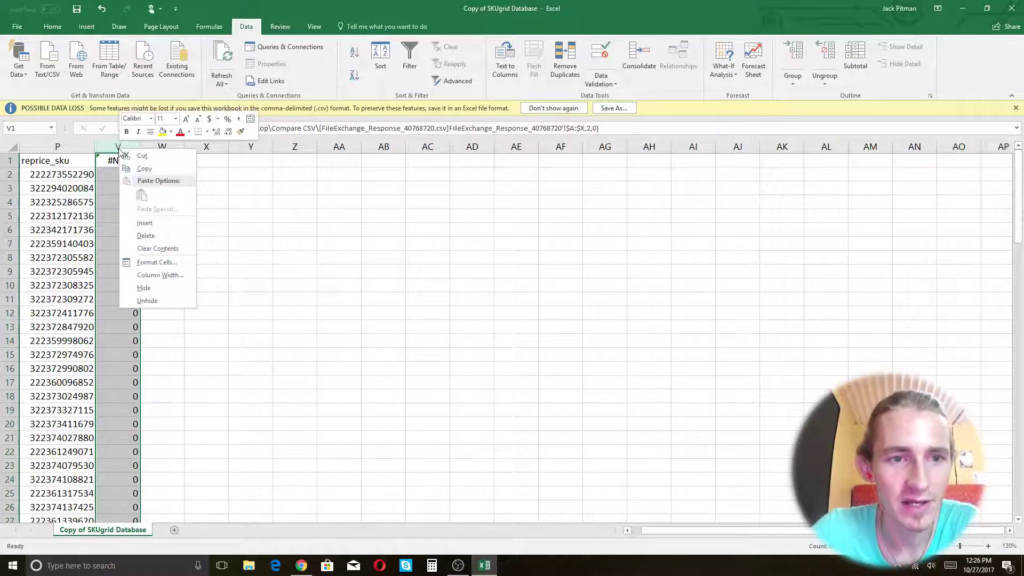
click(167, 236)
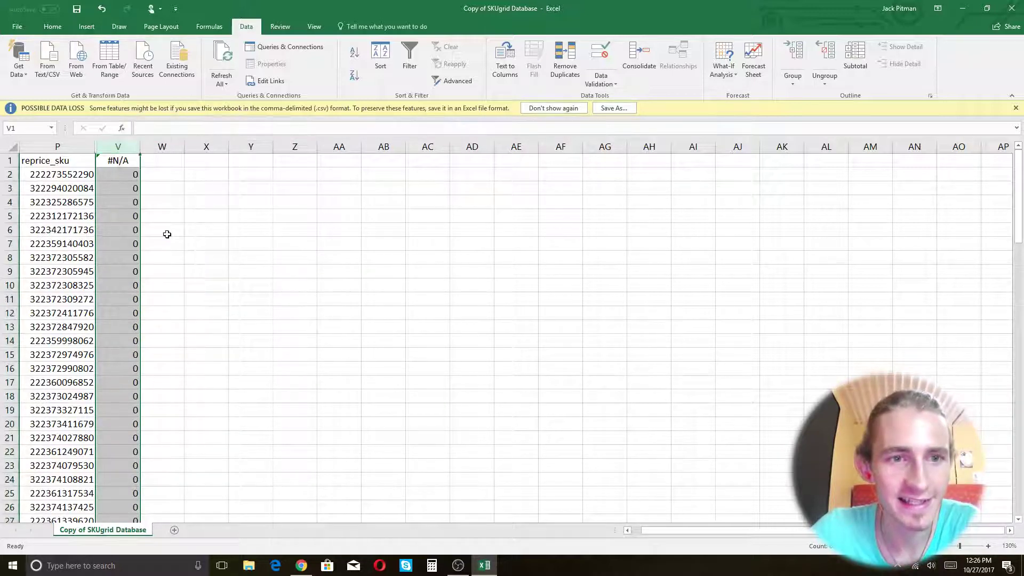
Step: Unhide all hidden columns across the whole sheet and look over the remaining rows
click(13, 149)
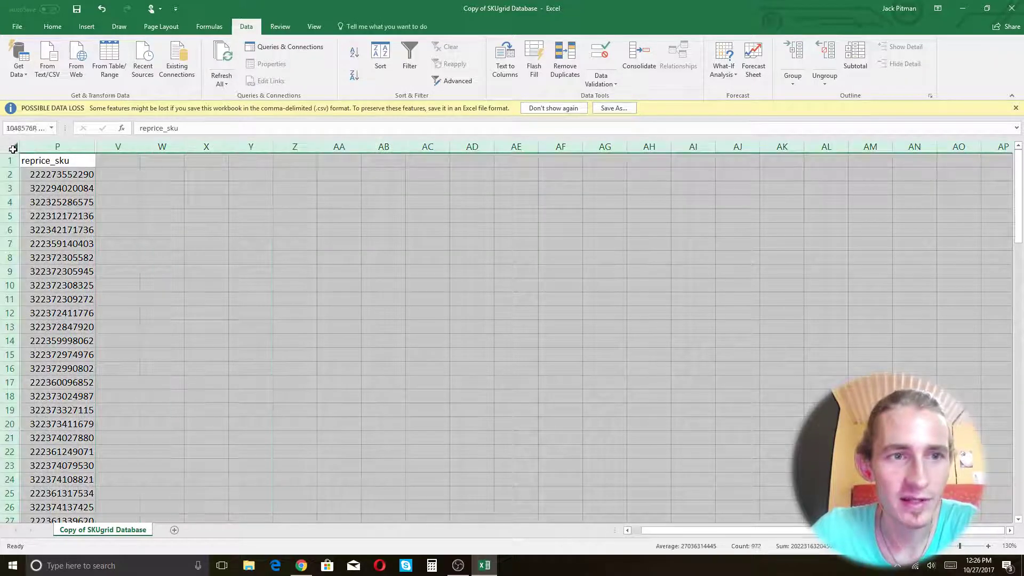
right_click(42, 150)
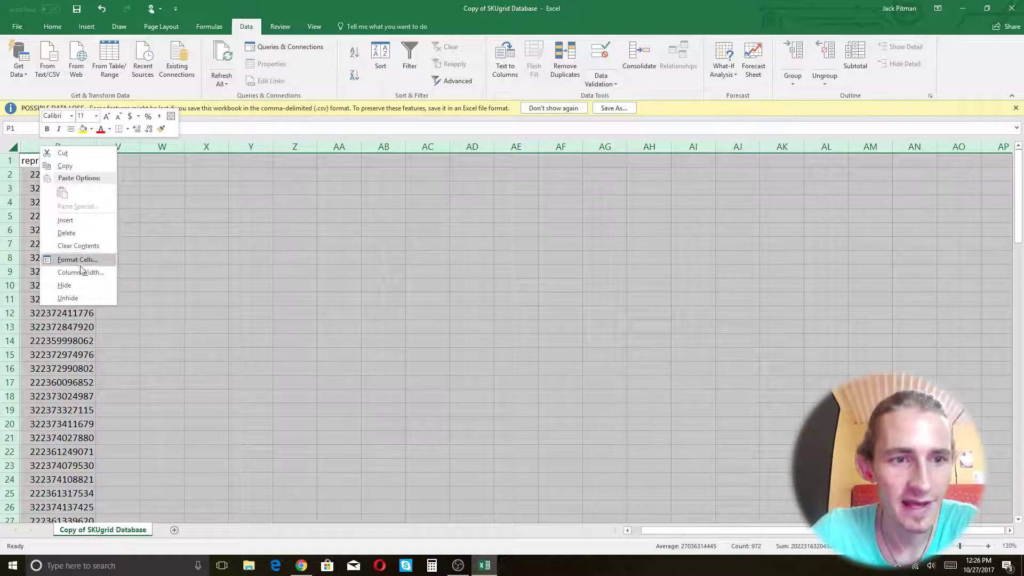
click(58, 298)
click(629, 259)
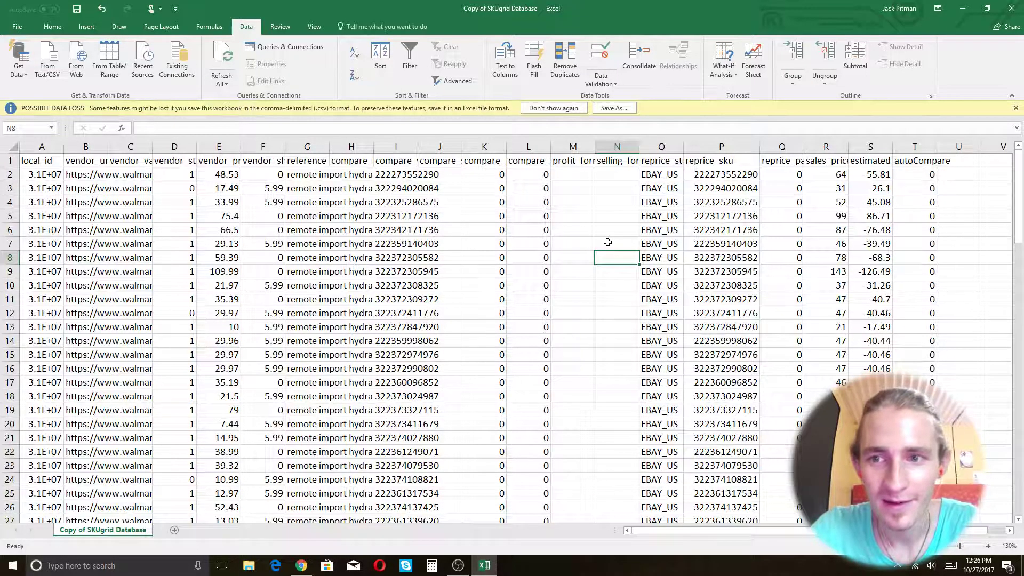
scroll(608, 242, down, 13)
scroll(608, 243, up, 5)
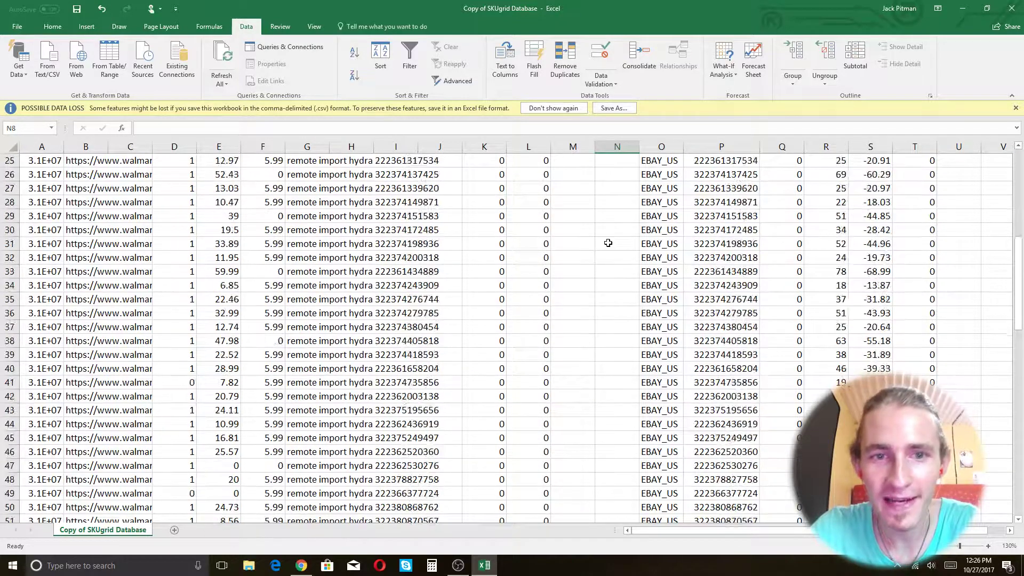
scroll(609, 243, up, 8)
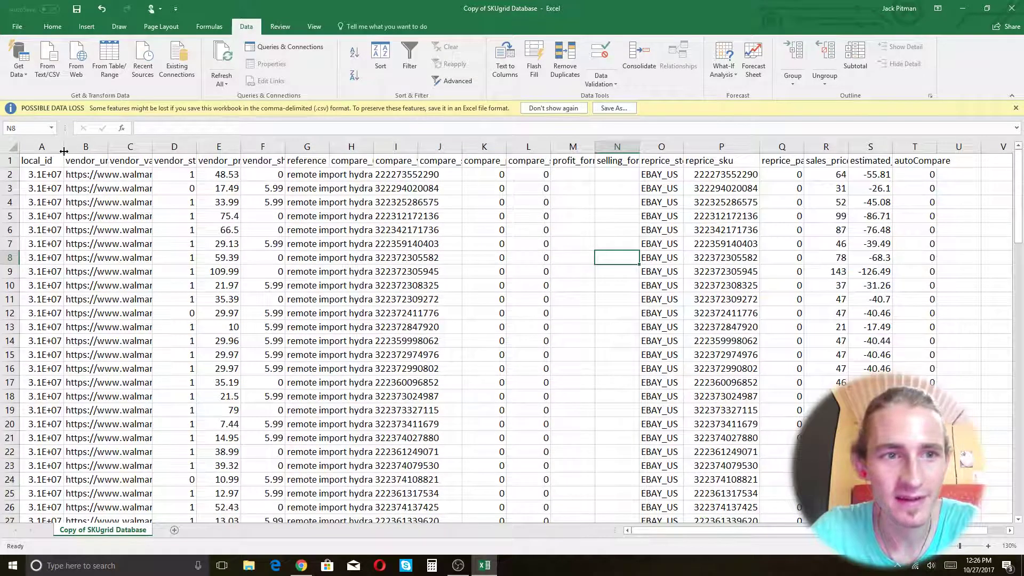
Step: Widen the local_id column to show its full values and format it as Number with no decimal places
drag(64, 152, 94, 154)
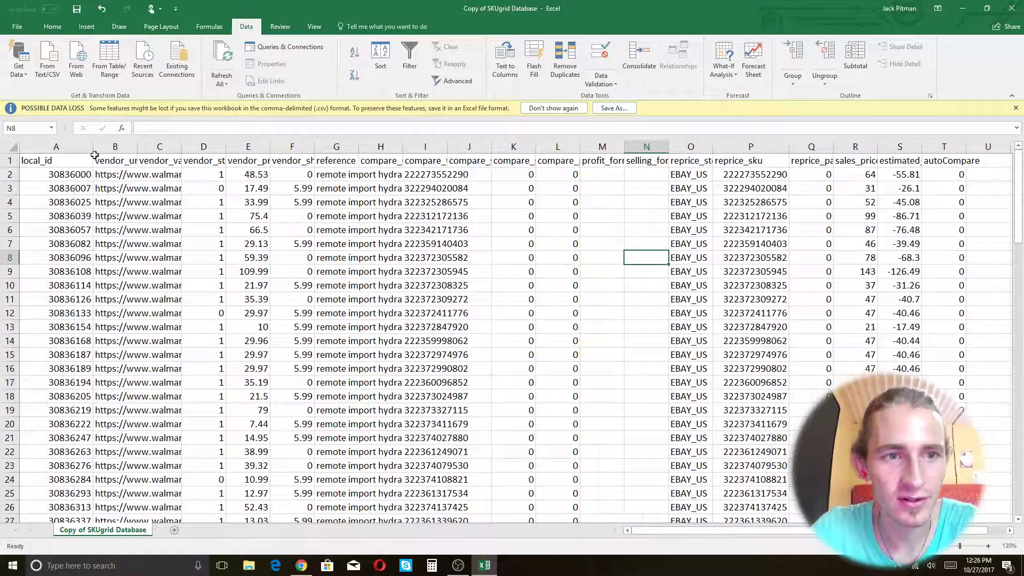
click(70, 143)
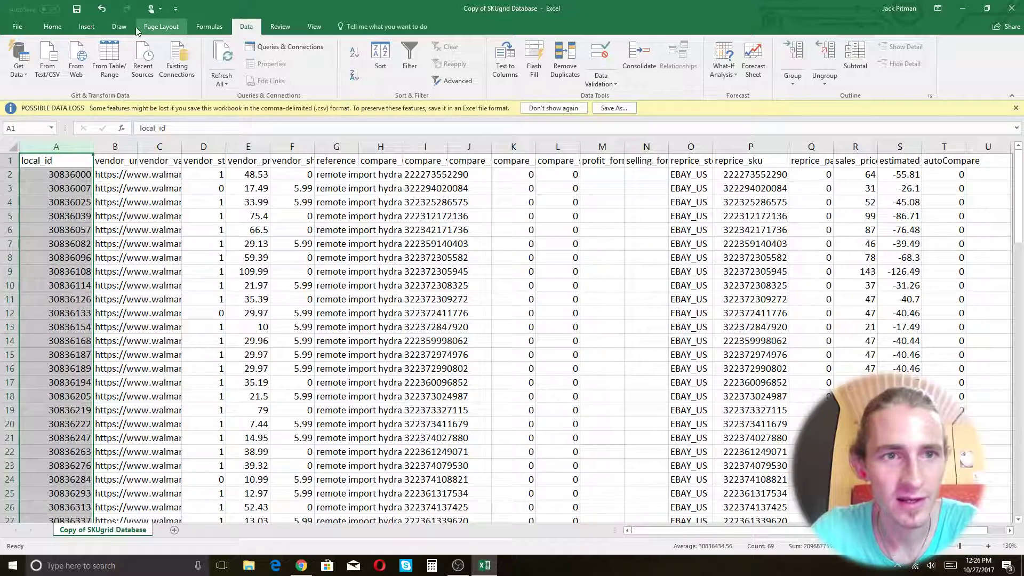
click(53, 26)
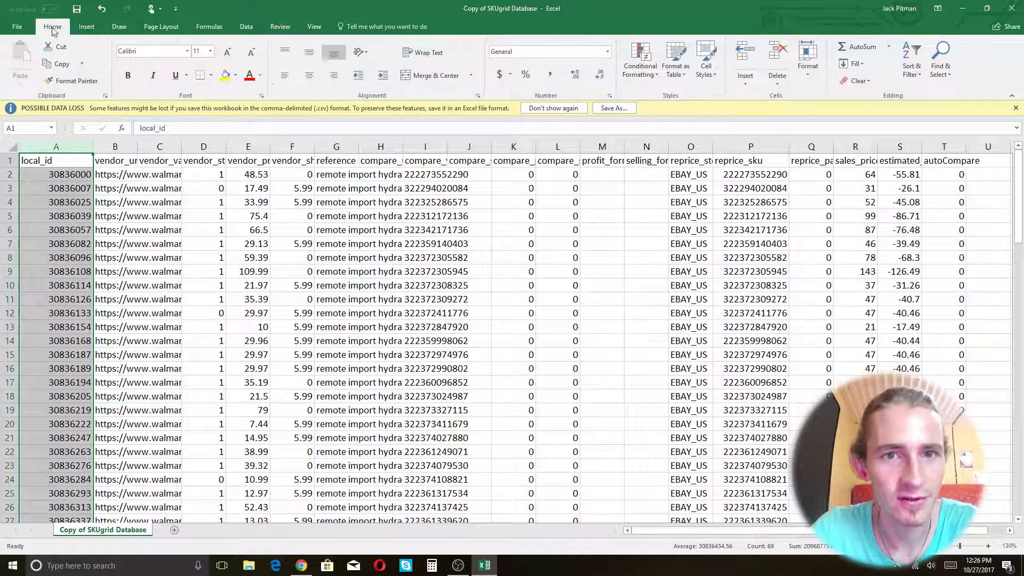
click(608, 51)
click(545, 77)
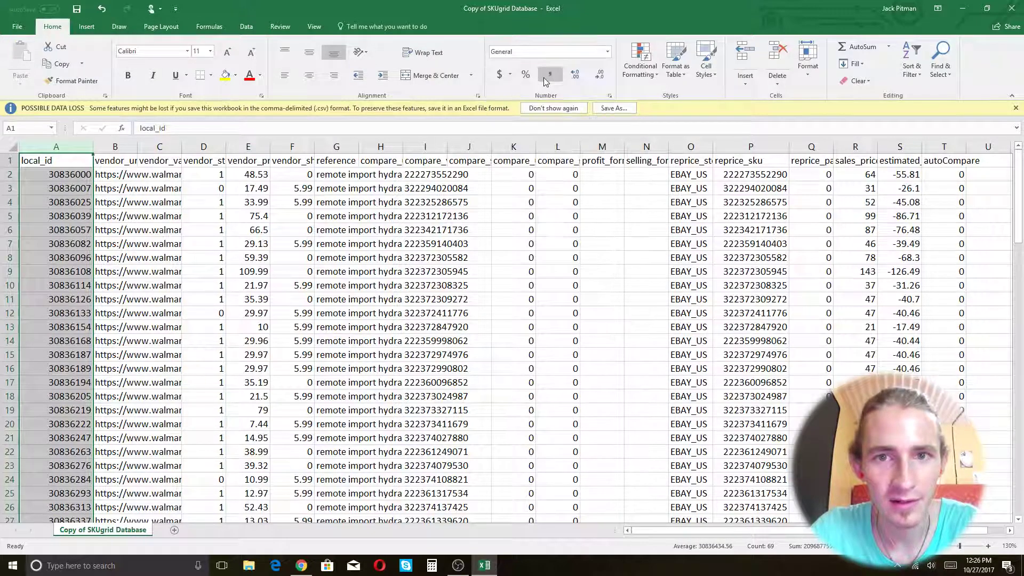
click(608, 52)
click(528, 90)
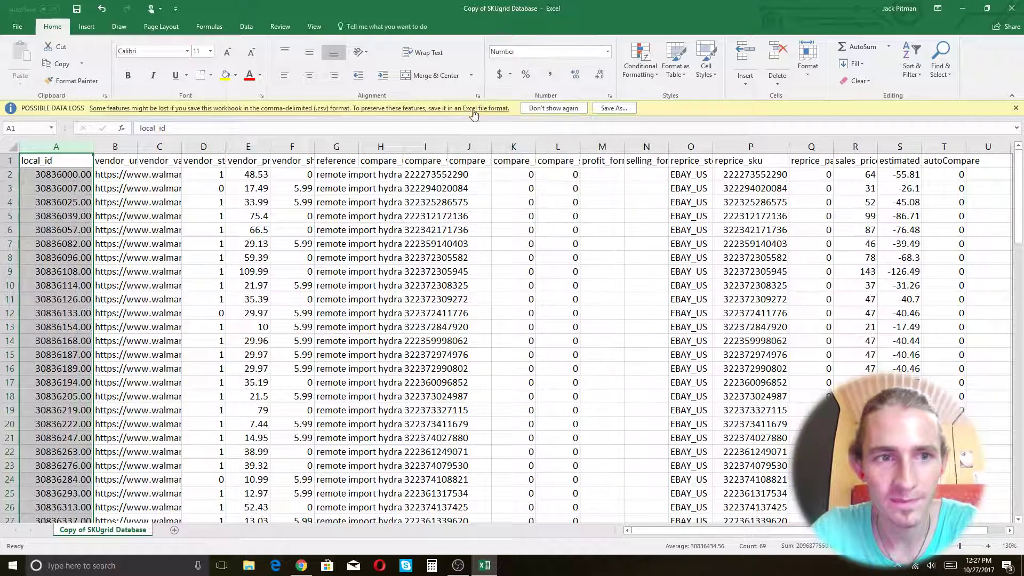
click(598, 75)
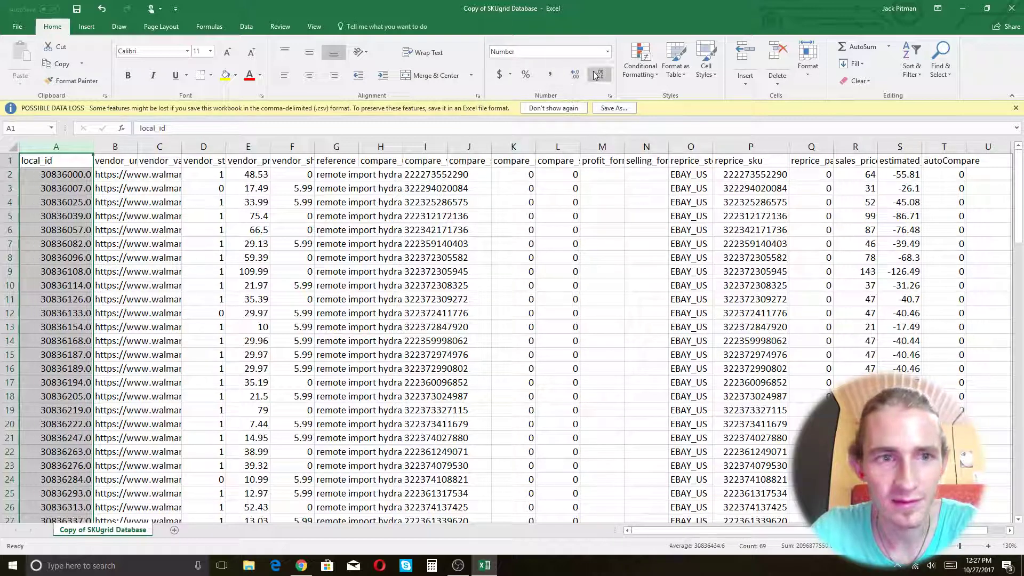
click(597, 74)
click(407, 202)
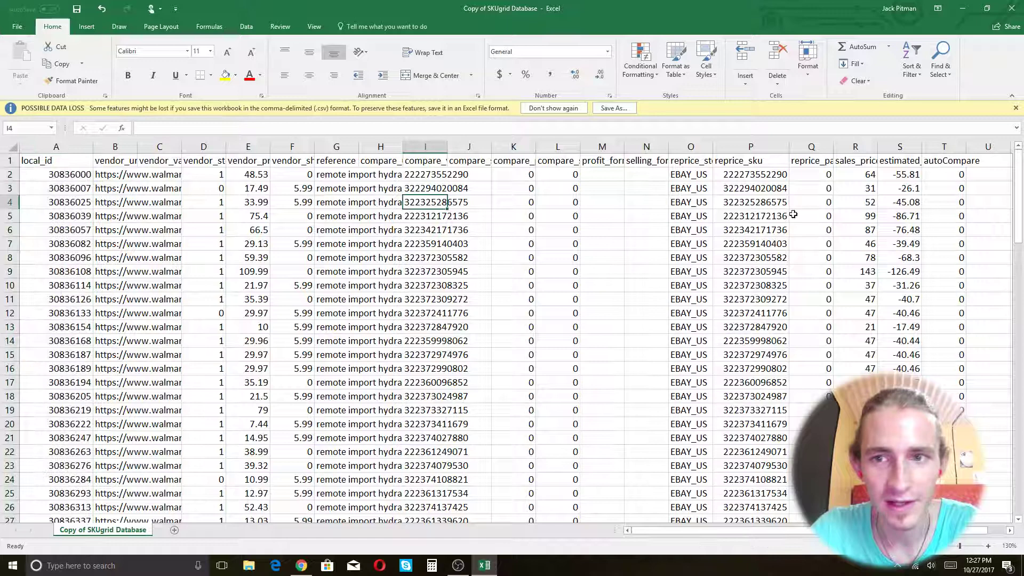
click(770, 176)
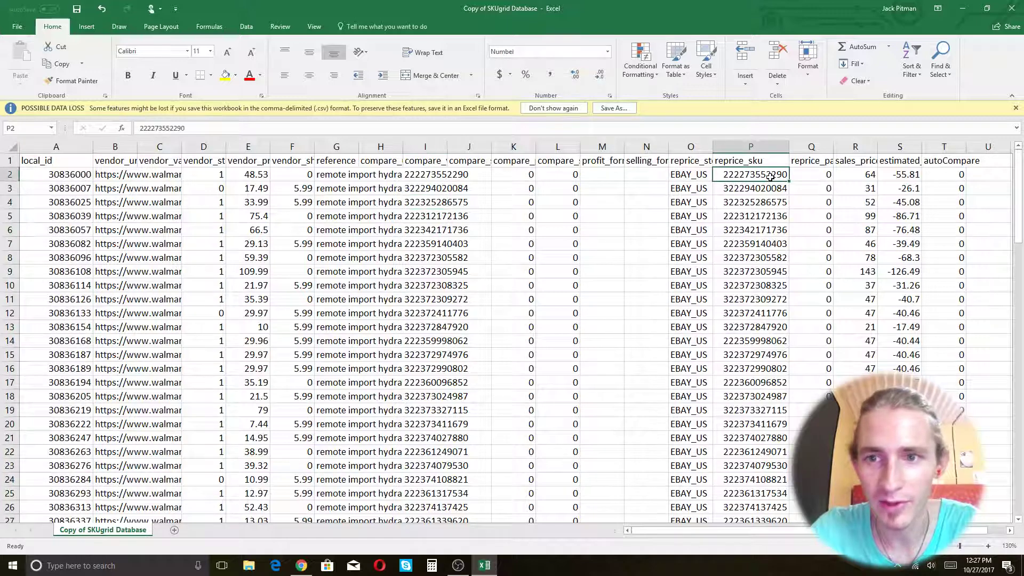
click(69, 172)
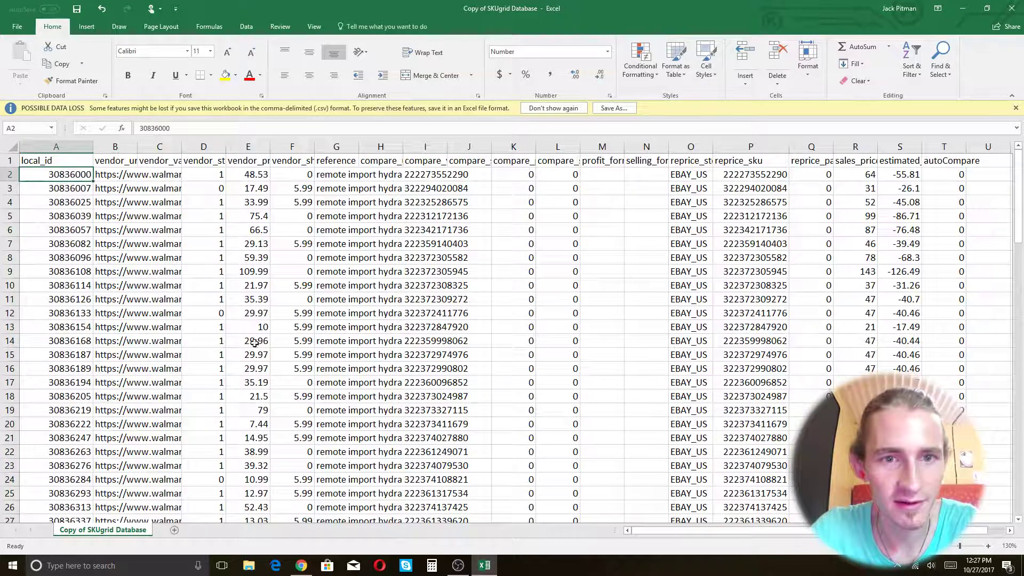
Step: Export the sheet as a comma-delimited CSV named COMPLETE SKUGRID DATABASE in the Compare CSV folder and close the workbook
click(16, 28)
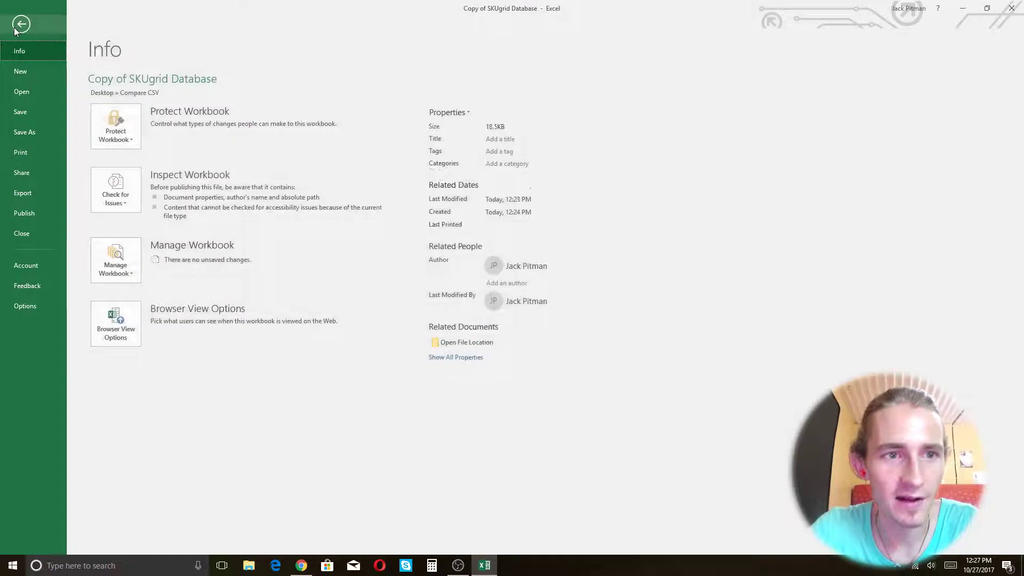
click(26, 196)
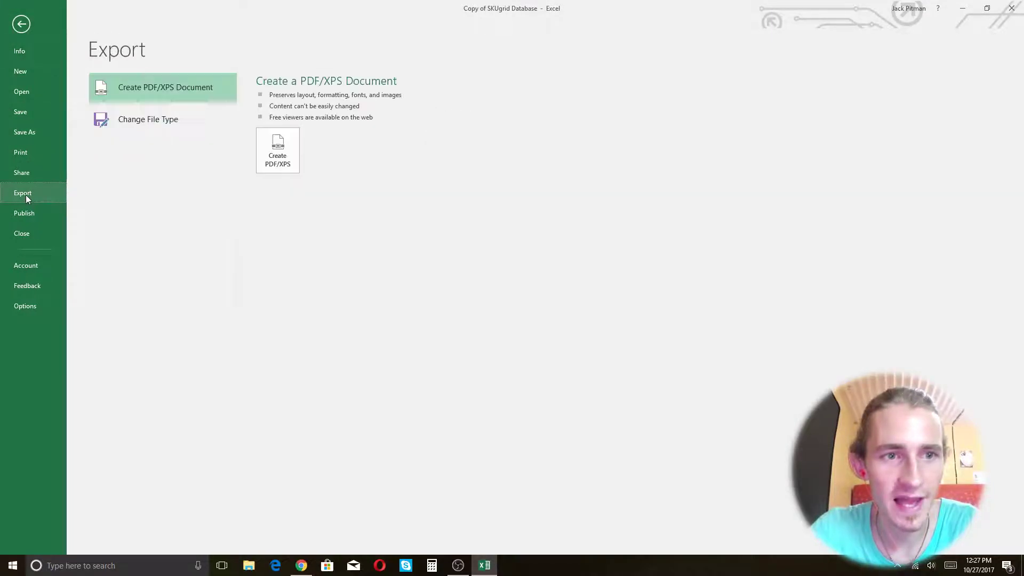
click(147, 122)
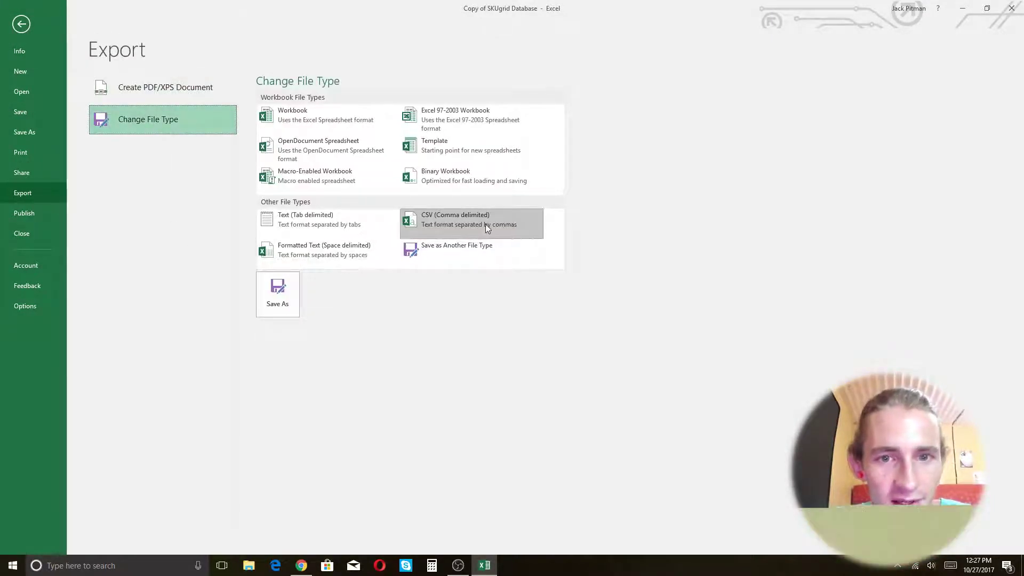
click(485, 224)
click(278, 294)
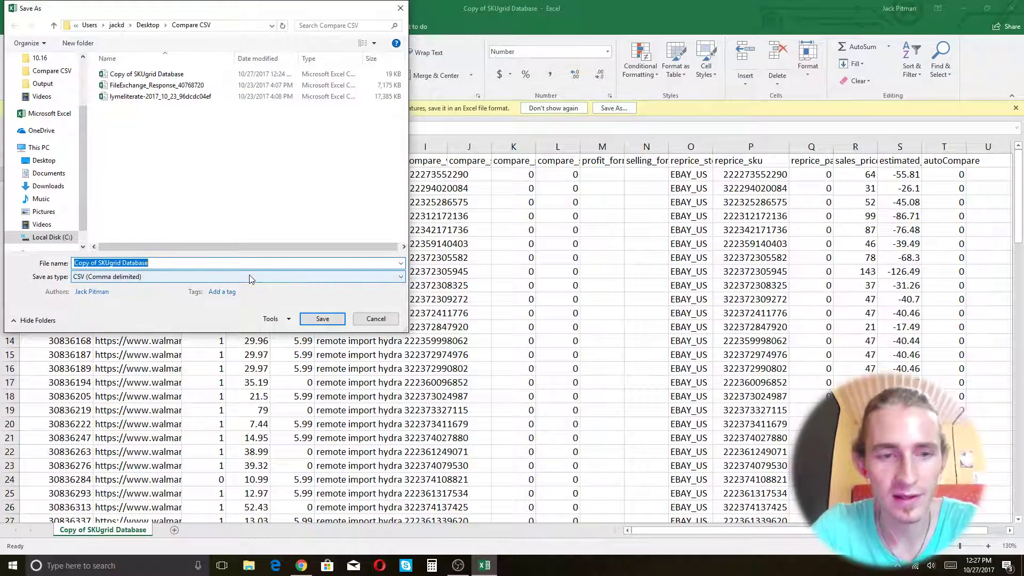
text(COMPLETE)
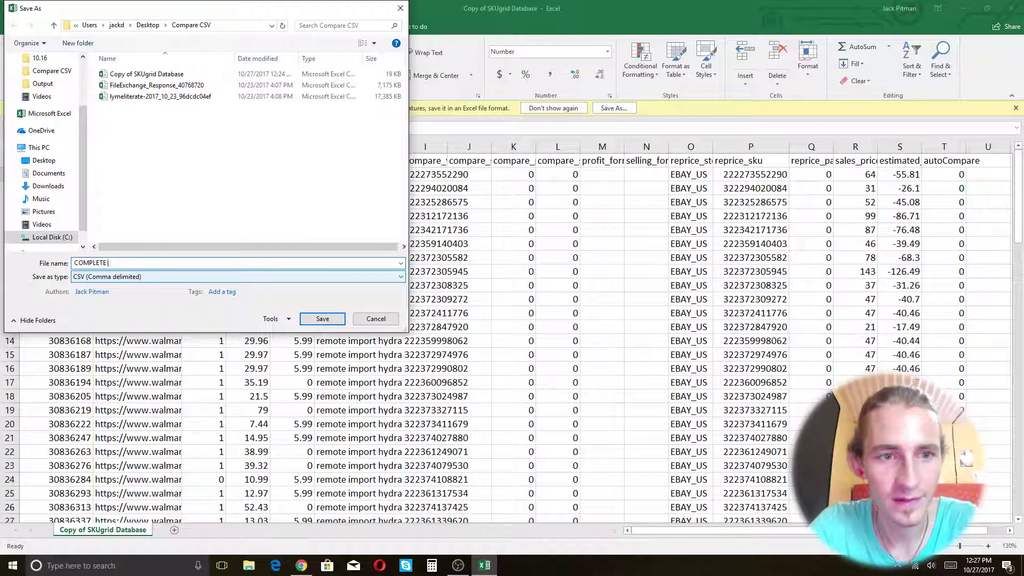
text( SKUGRID DATAB)
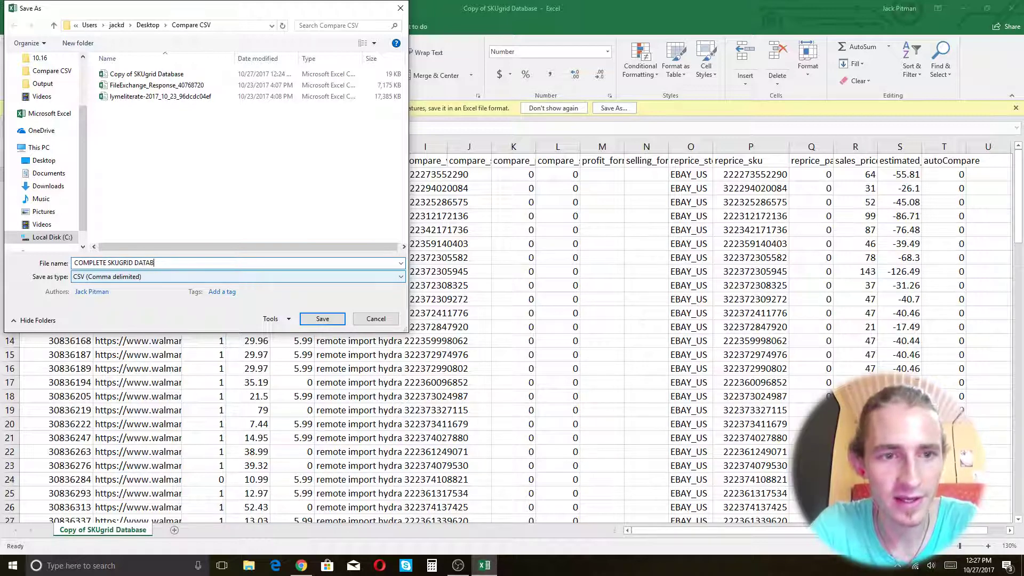
text(ASE)
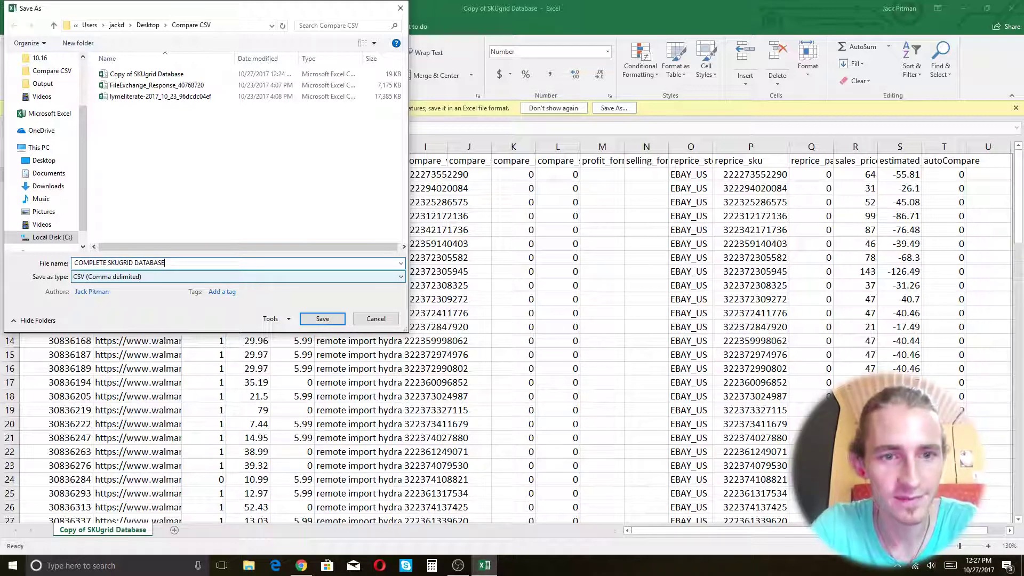
click(322, 322)
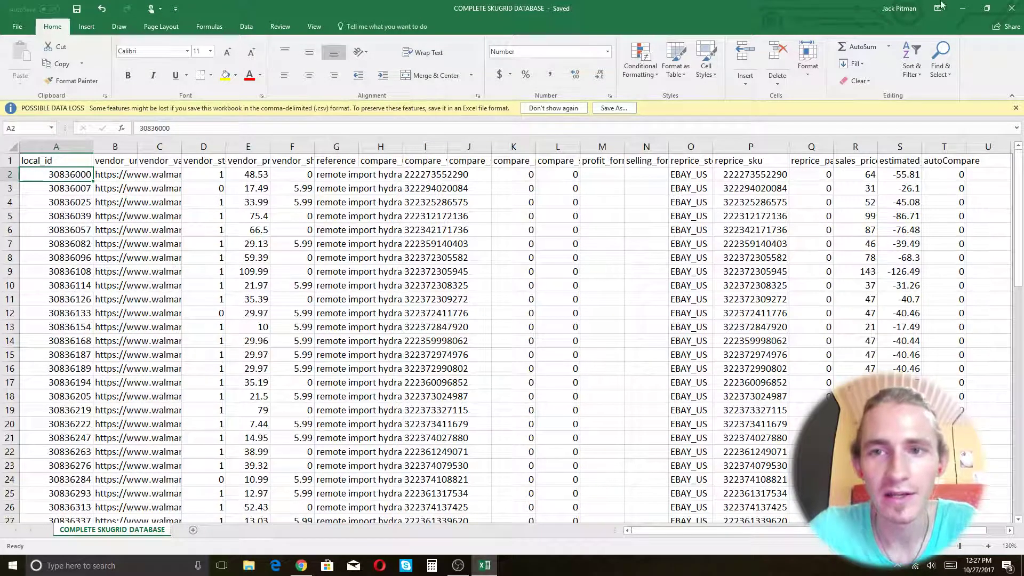
click(1017, 14)
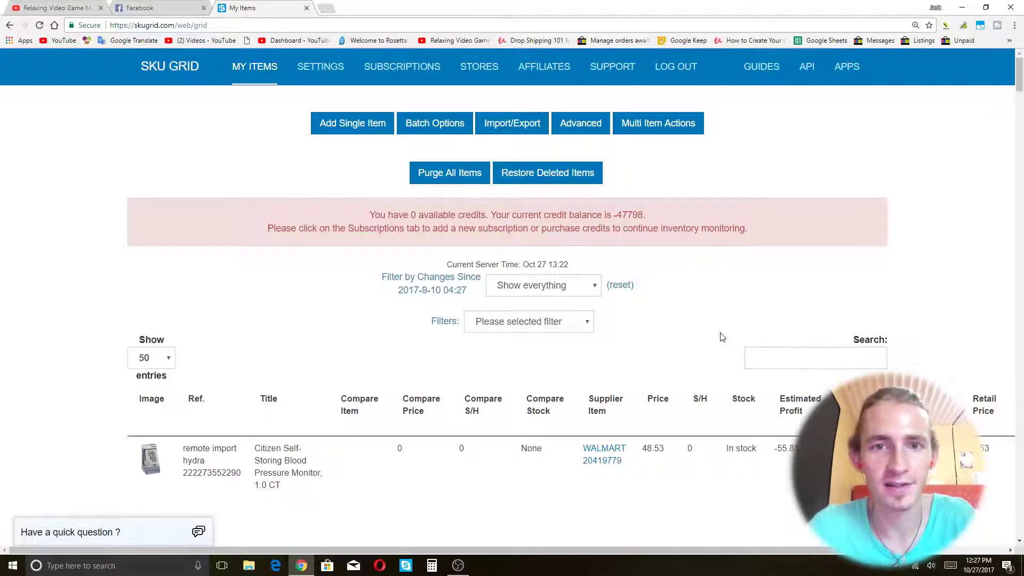
Step: Start purging all items from SKU Grid's advanced options and cancel the deletion at the confirmation
click(567, 124)
click(567, 124)
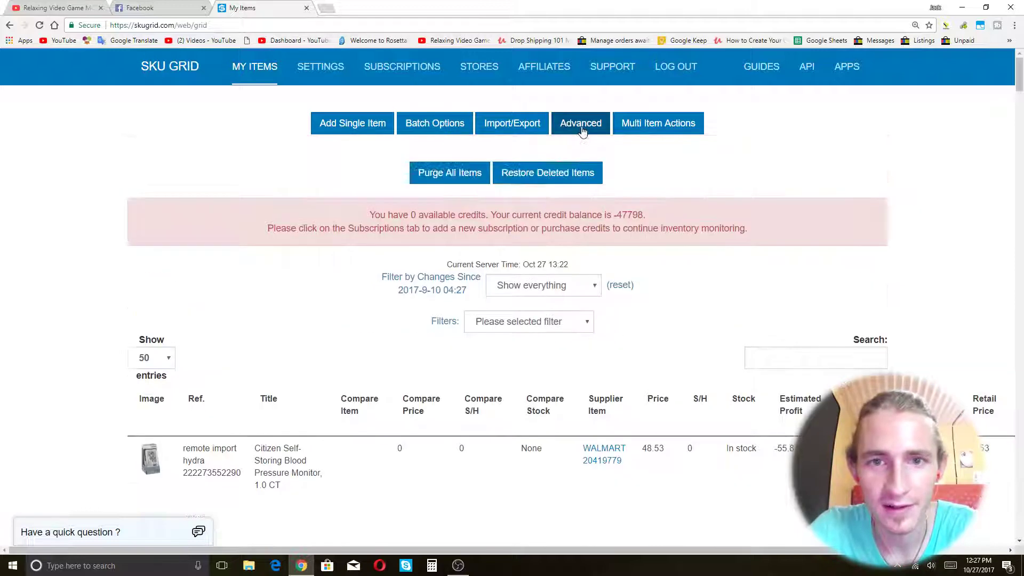
click(459, 172)
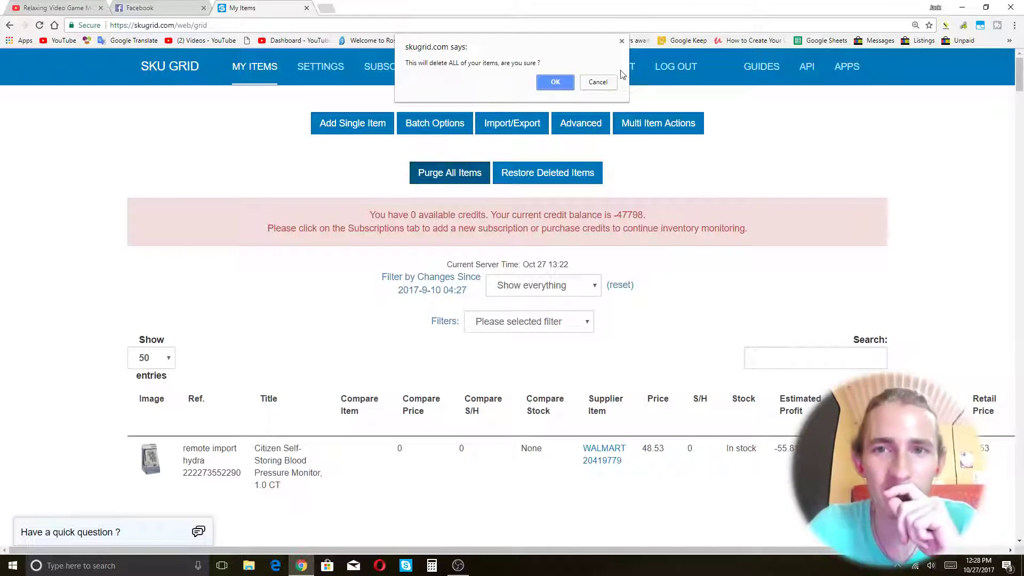
click(621, 41)
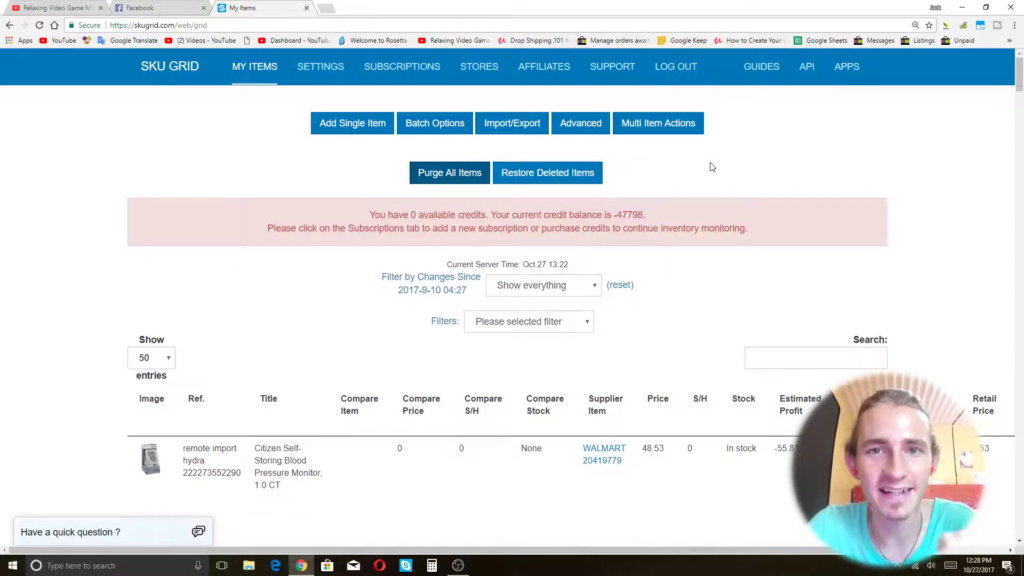
scroll(487, 441, down, 2)
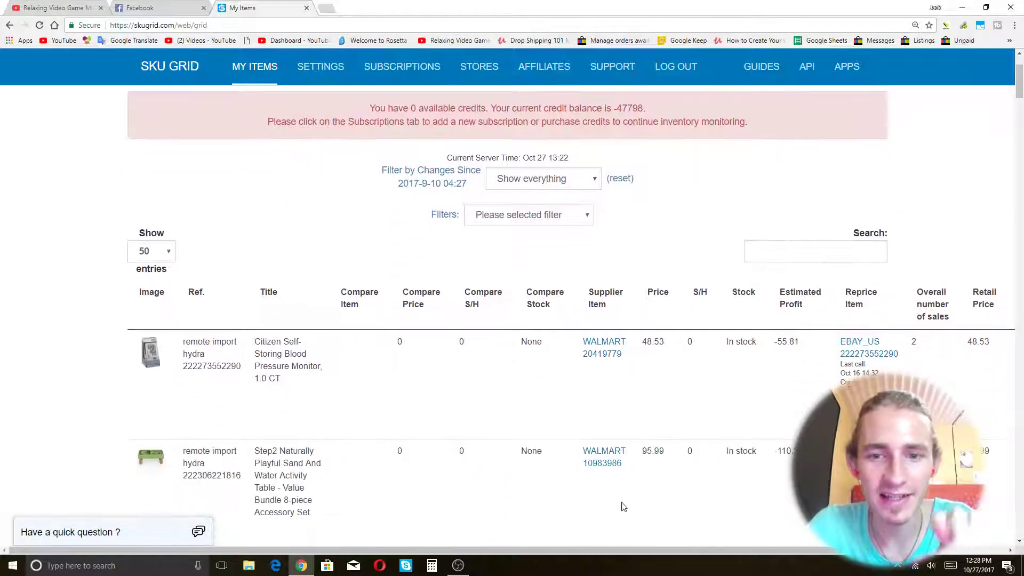
scroll(682, 389, up, 2)
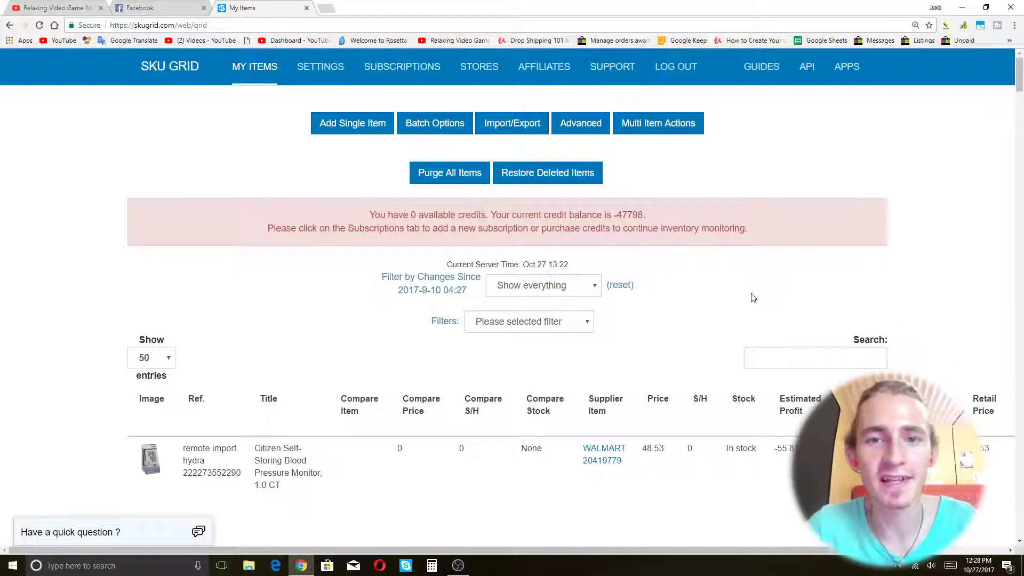
click(510, 122)
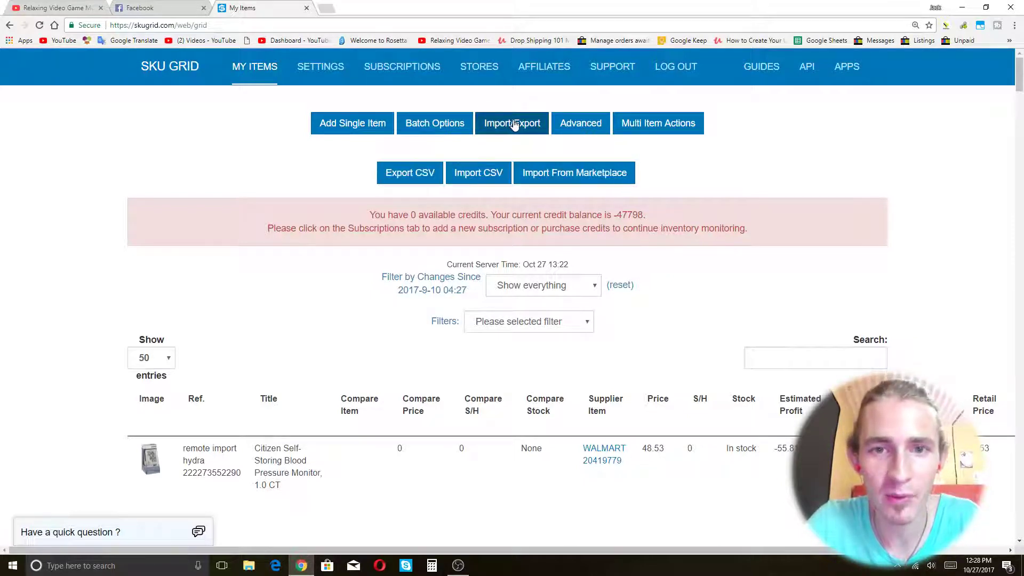
click(483, 174)
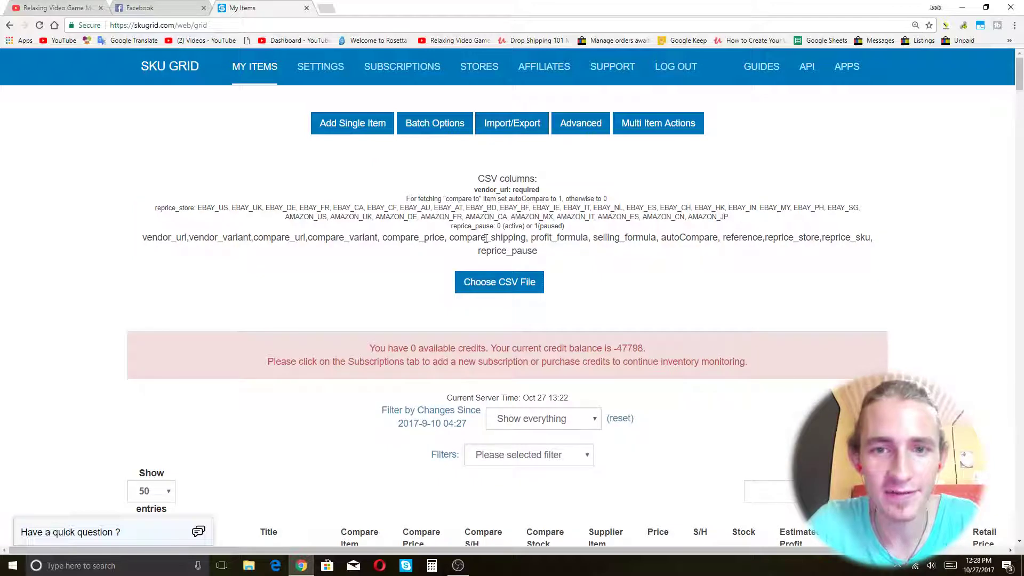
click(506, 286)
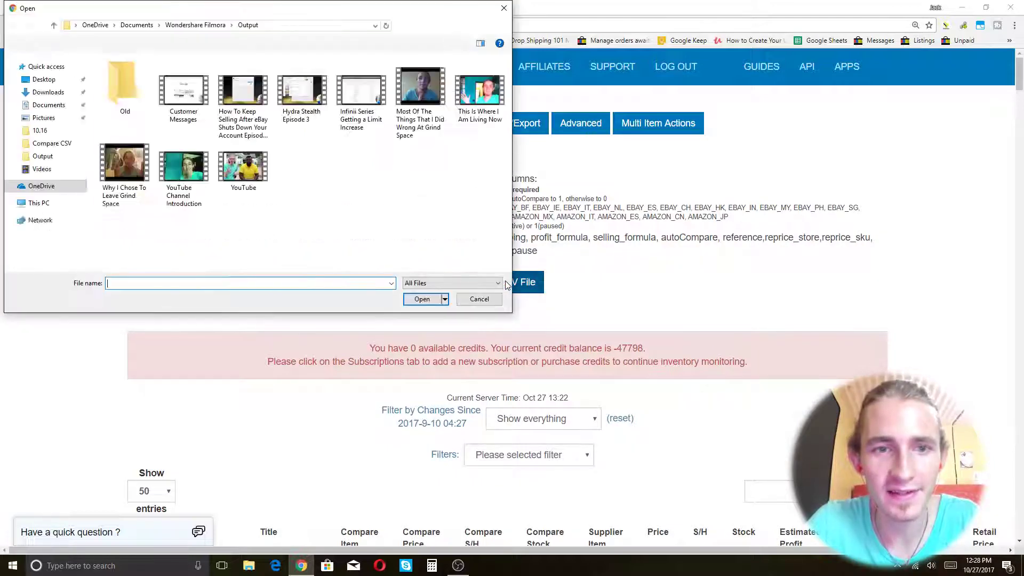
click(48, 92)
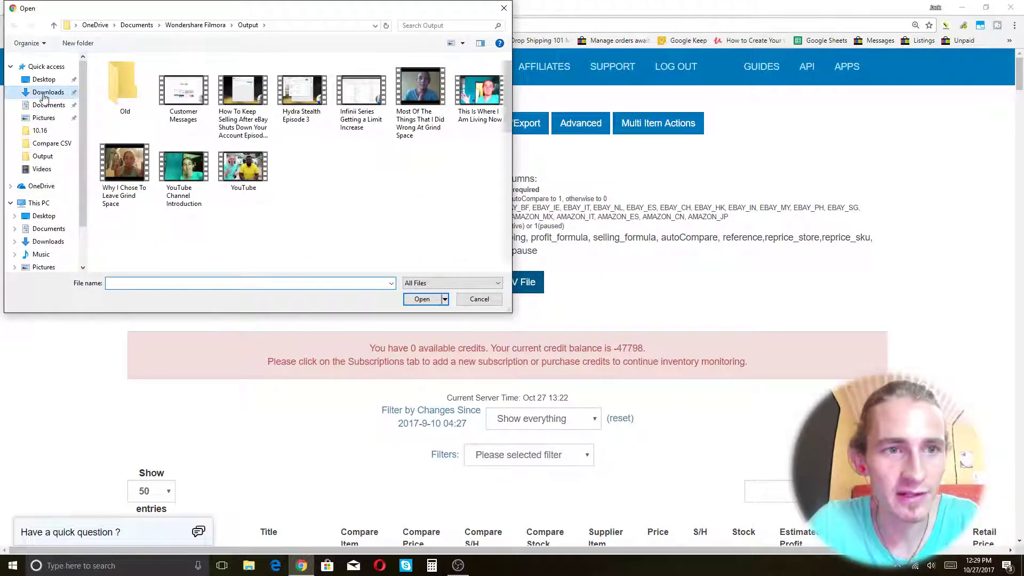
click(52, 107)
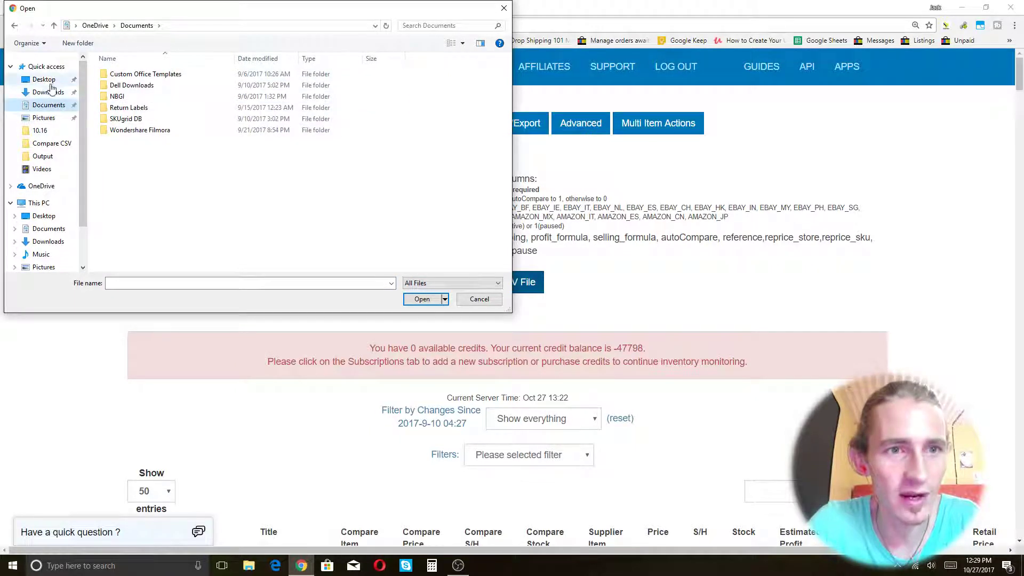
scroll(59, 190, down, 2)
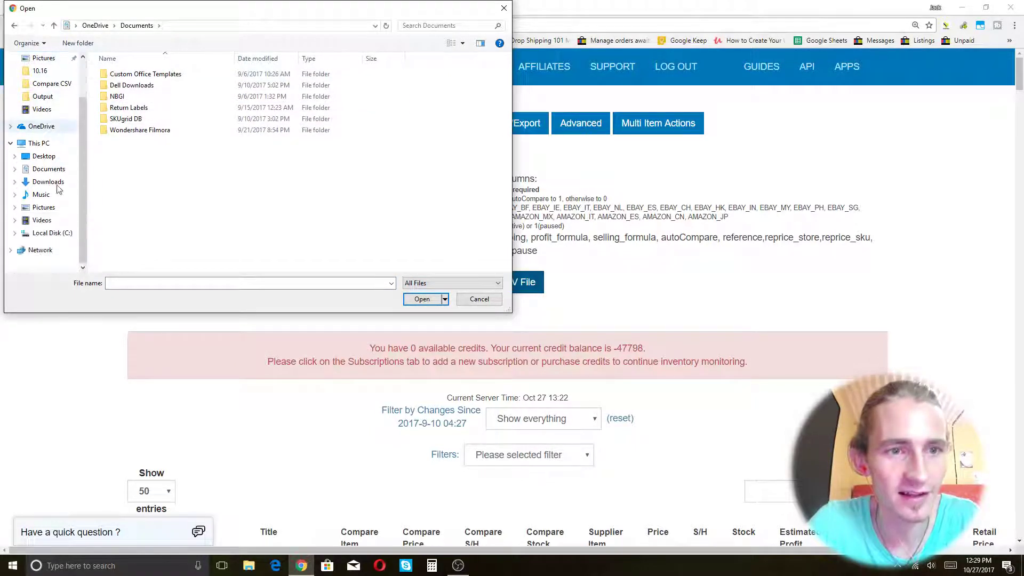
scroll(58, 189, up, 2)
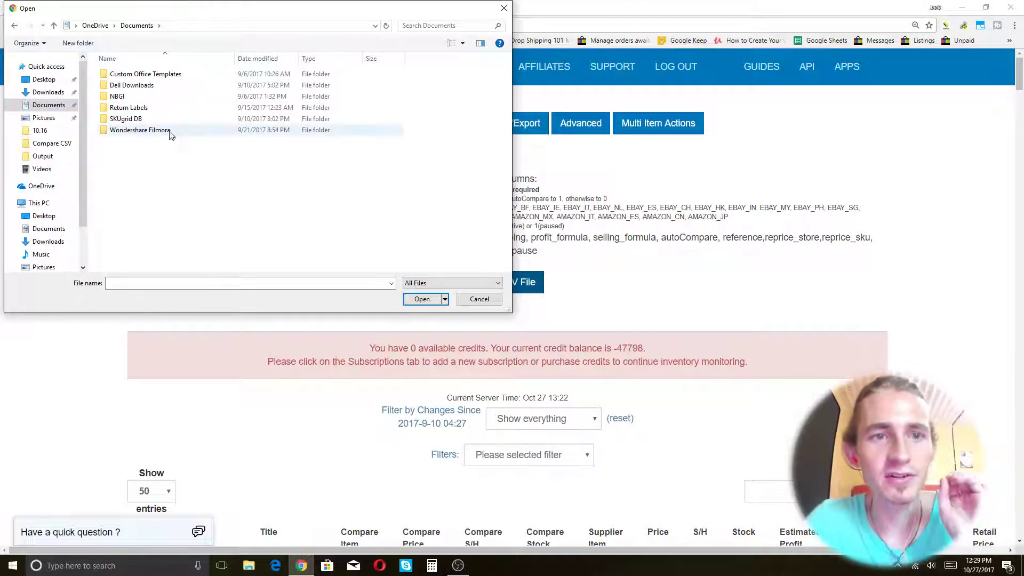
click(56, 146)
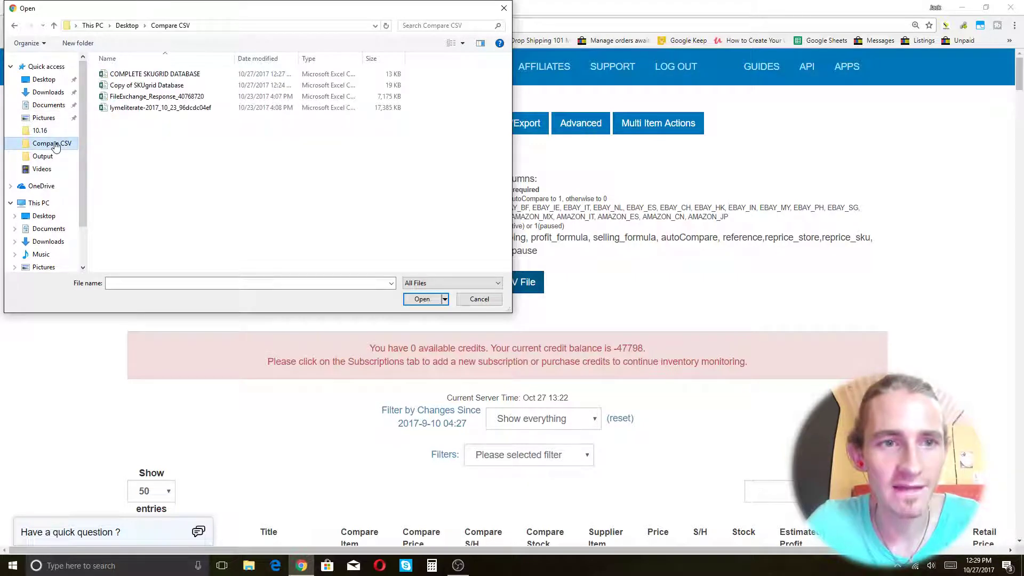
click(152, 75)
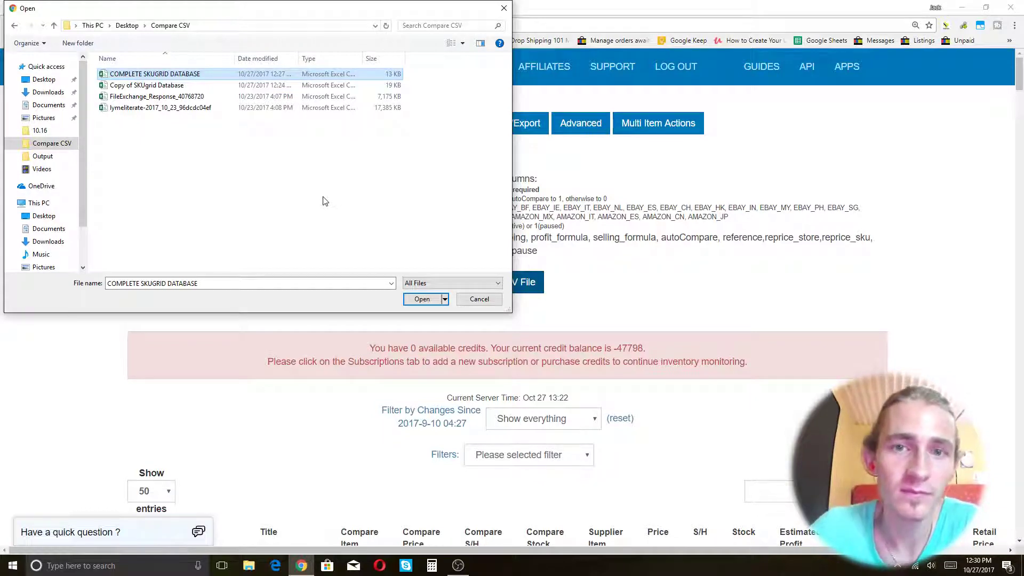
click(504, 9)
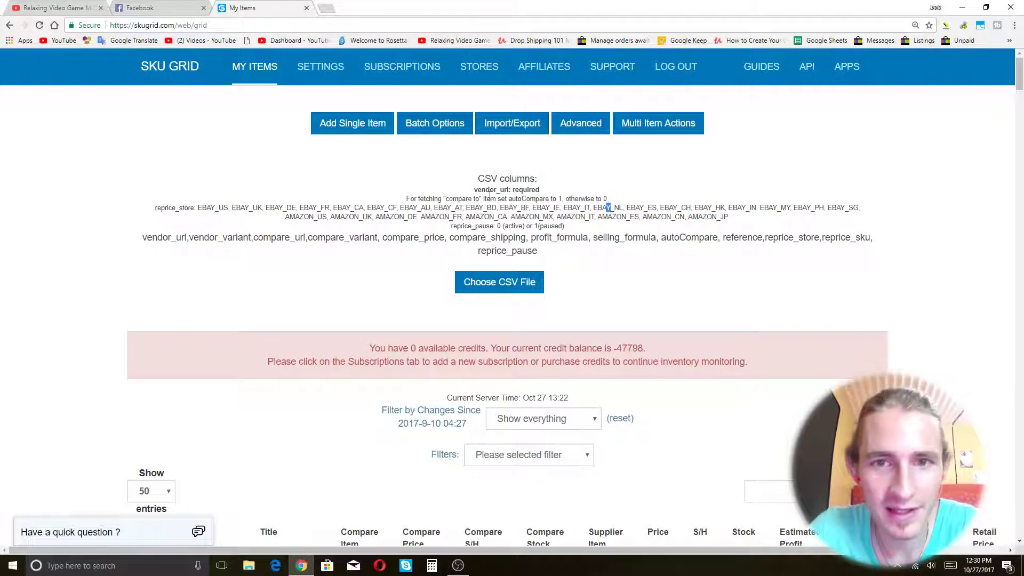
Step: Import the COMPLETE SKUGRID DATABASE CSV from the Compare CSV folder into the item list and check the import message
click(512, 127)
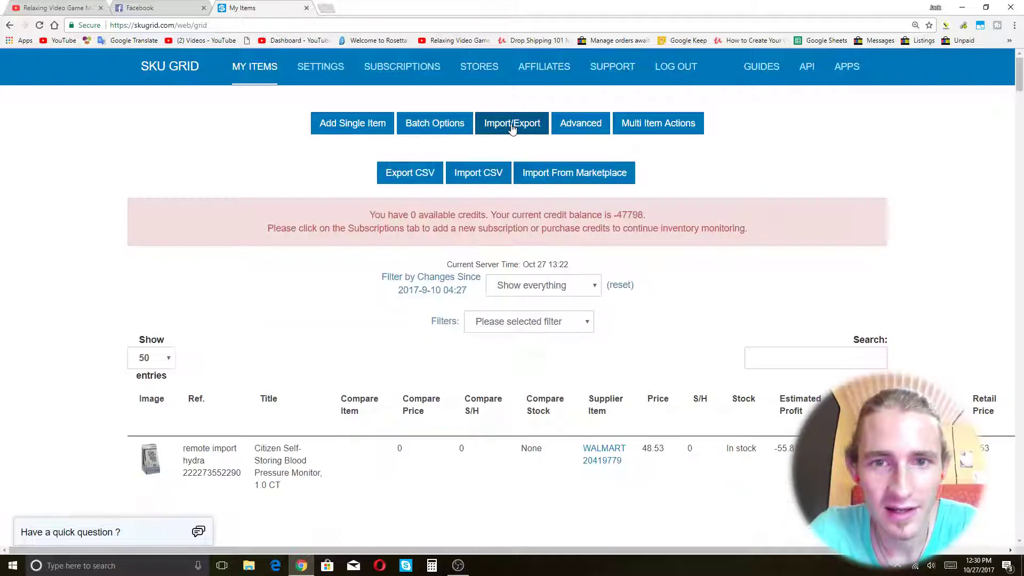
click(473, 176)
click(510, 287)
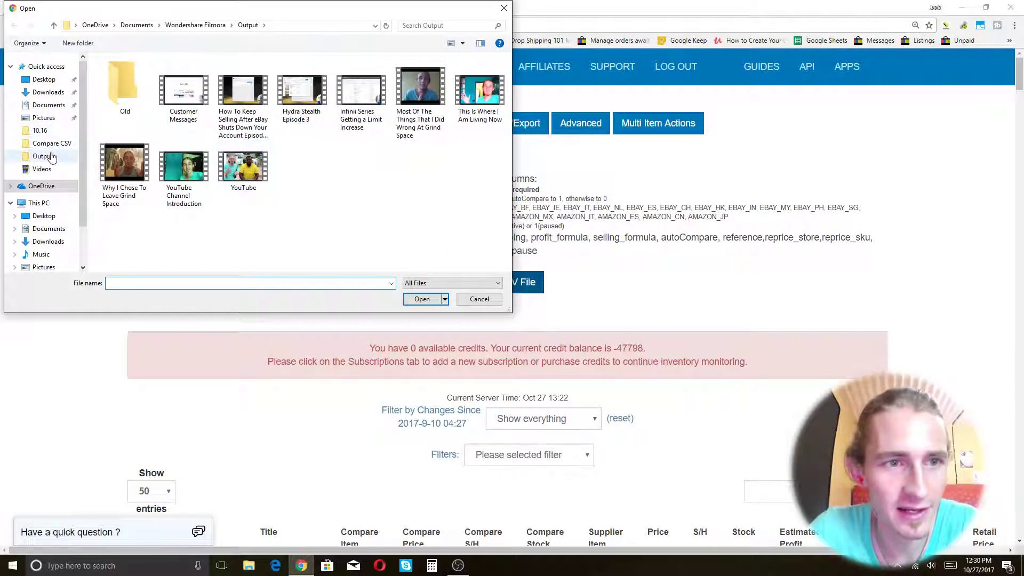
click(49, 144)
click(179, 76)
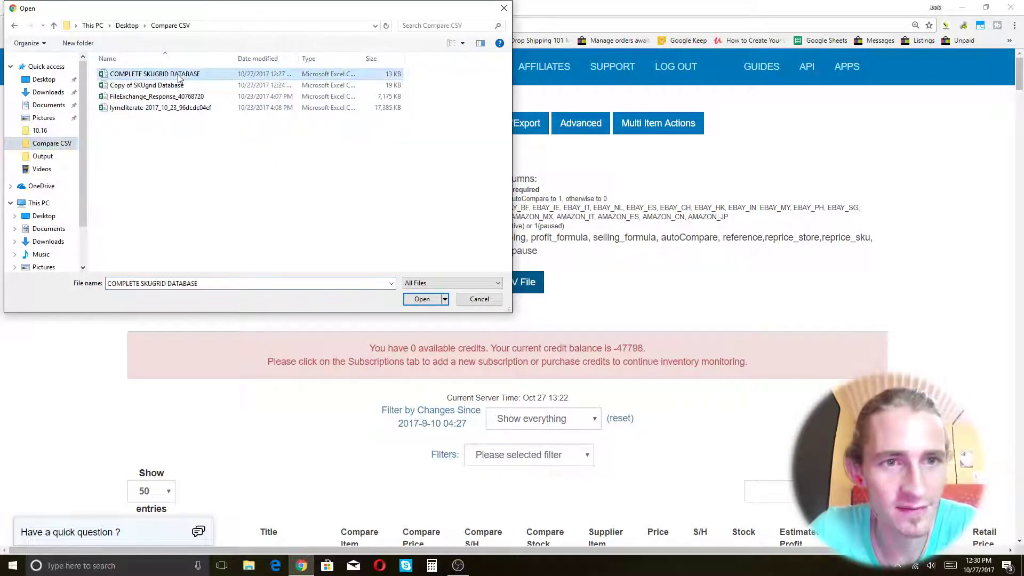
click(422, 299)
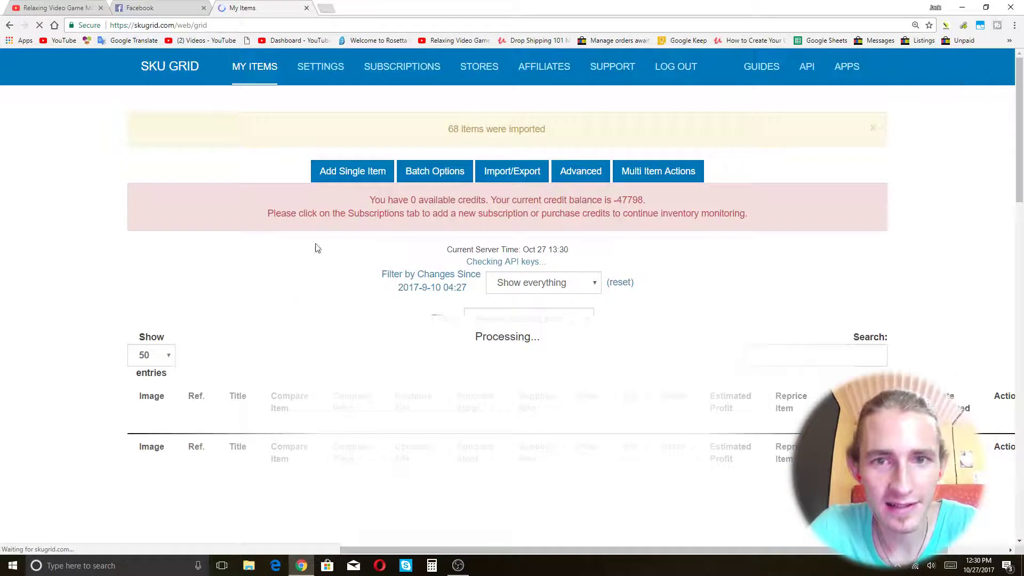
triple_click(506, 129)
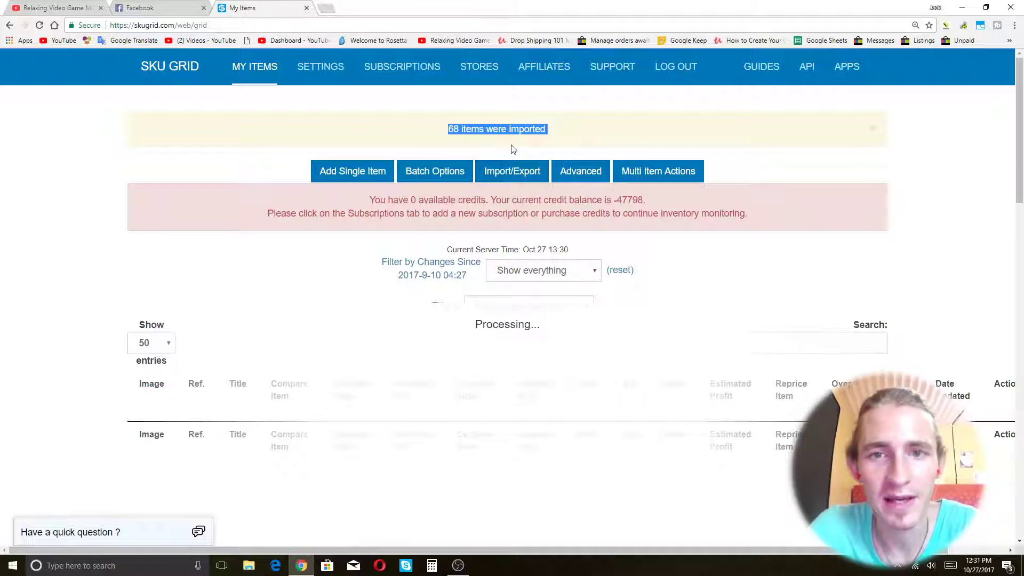
click(498, 130)
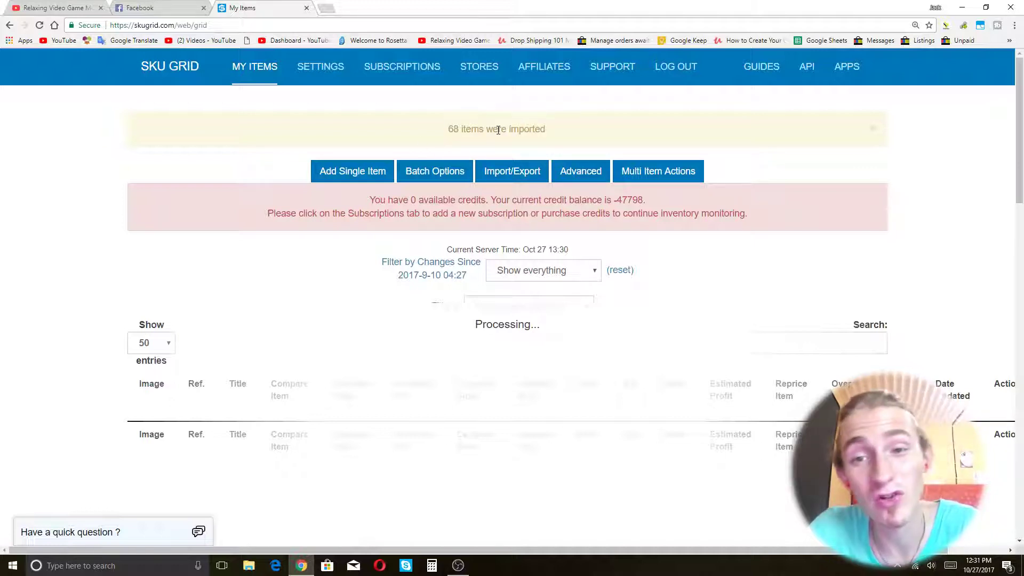